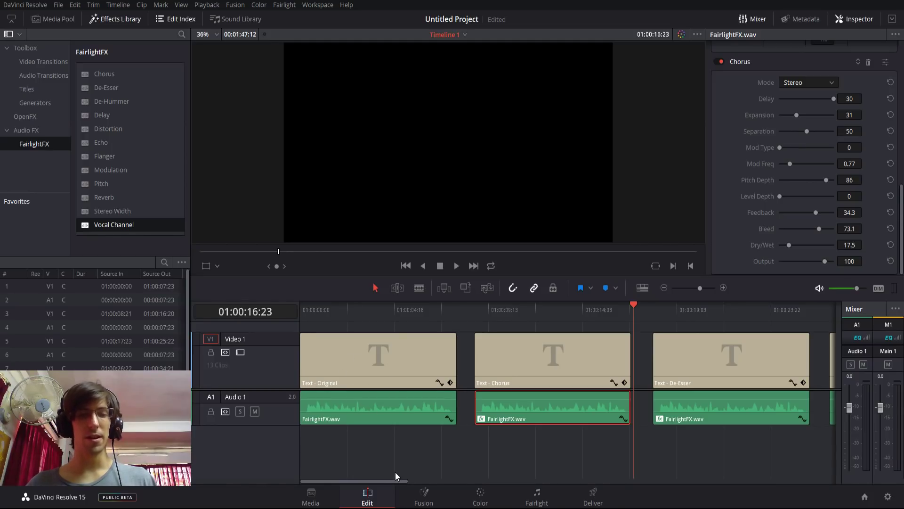
Play the unprocessed Original clip from the very start of the timeline and stop at its end
drag(398, 480, 289, 451)
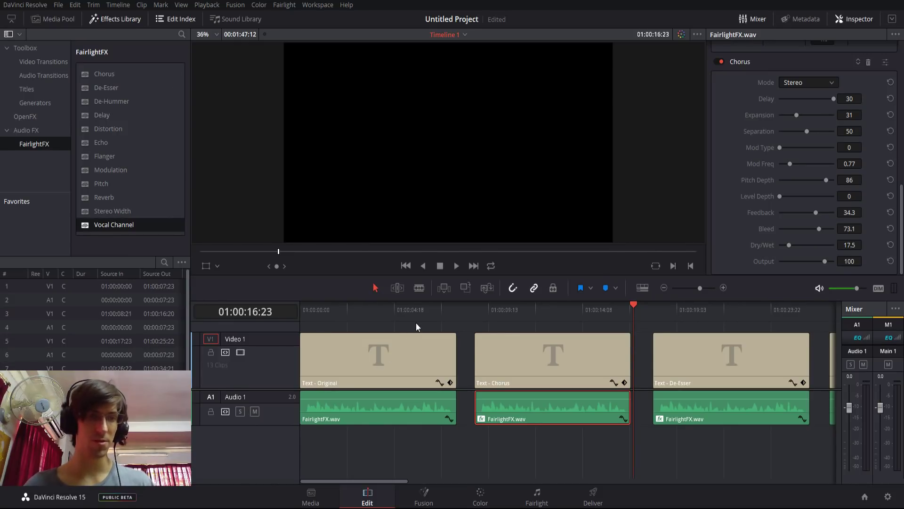
key(Home)
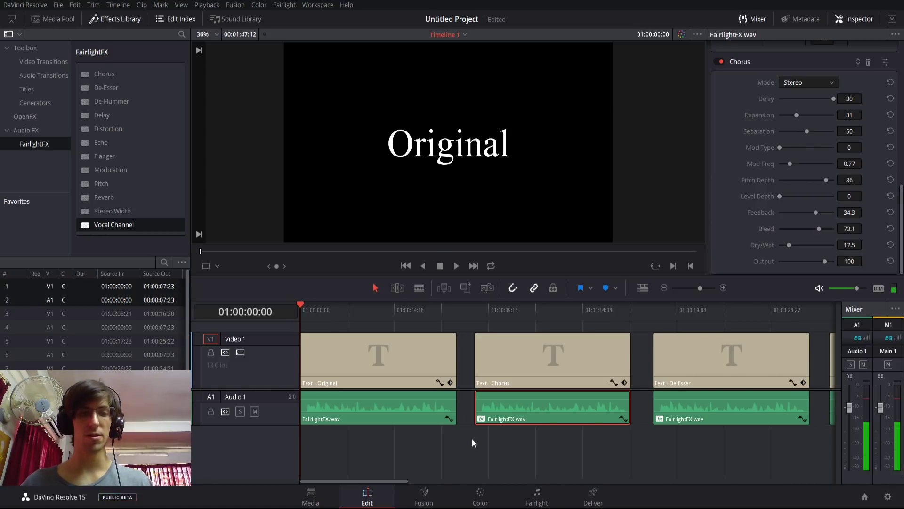
key(space)
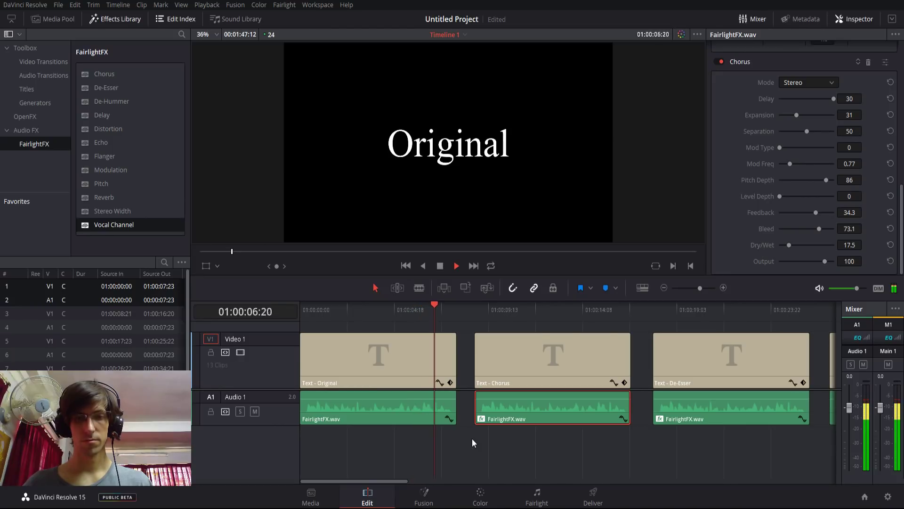
key(space)
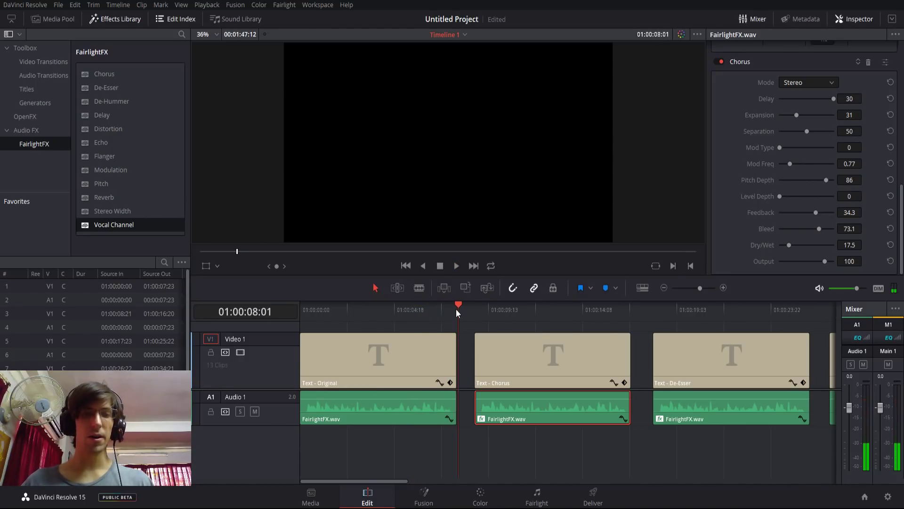
Move the playhead to the start of the Chorus clip and read the Chorus section of the PDF manual in Foxit Reader, returning to DaVinci Resolve
drag(459, 307, 475, 308)
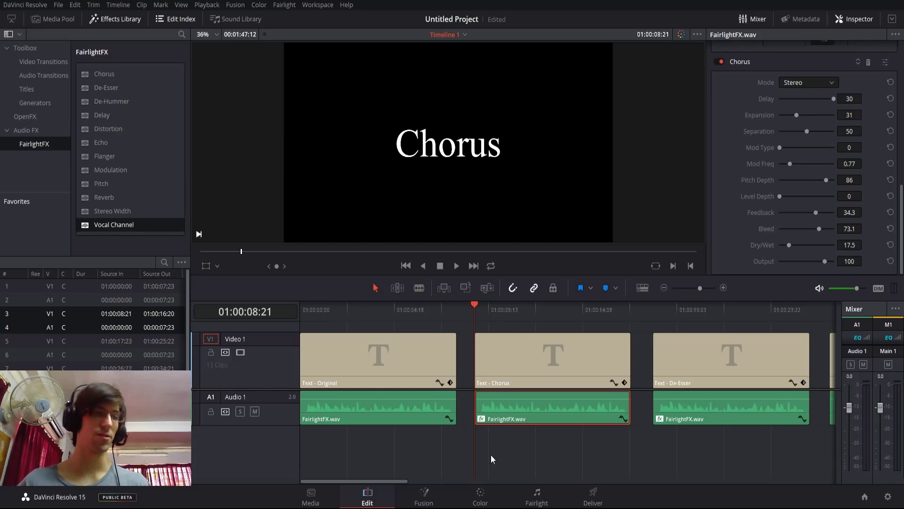
key(alt+Tab)
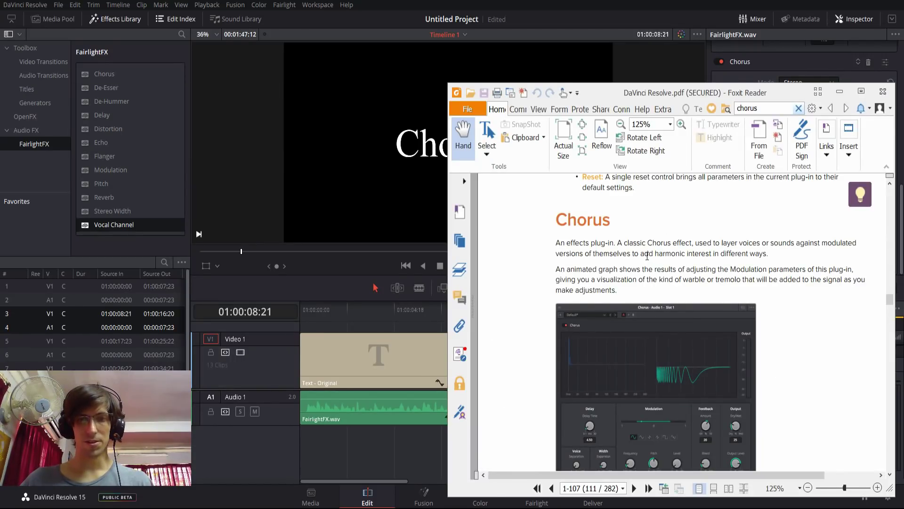
drag(654, 255, 712, 255)
key(alt+Tab)
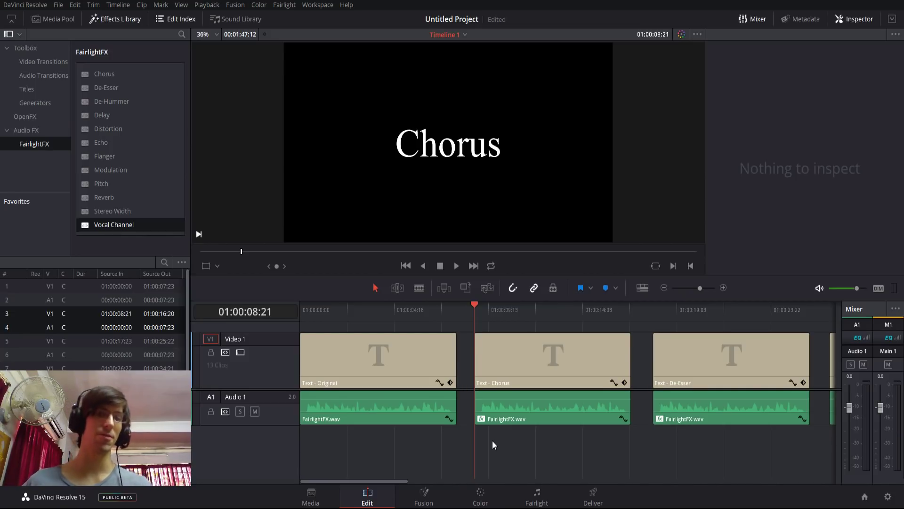
Open the Chorus effect's controls for the Chorus audio clip and play that clip through
click(481, 418)
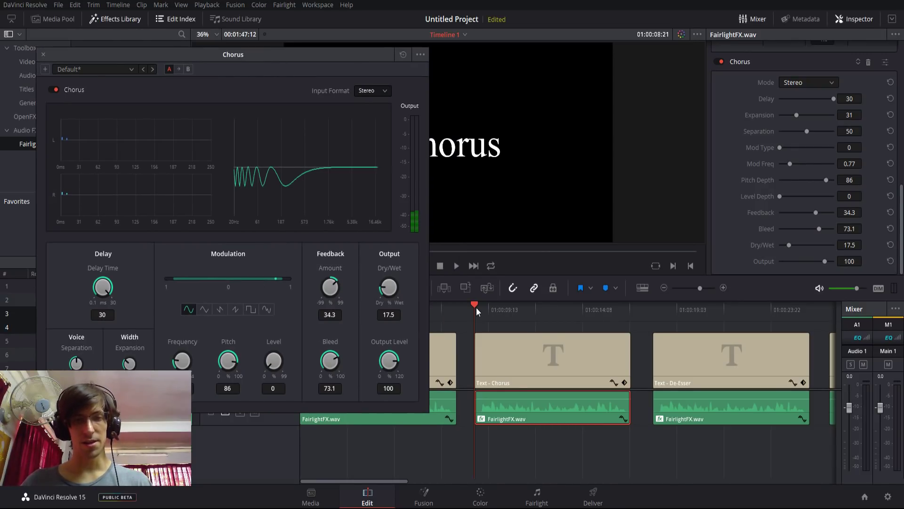
click(507, 324)
key(space)
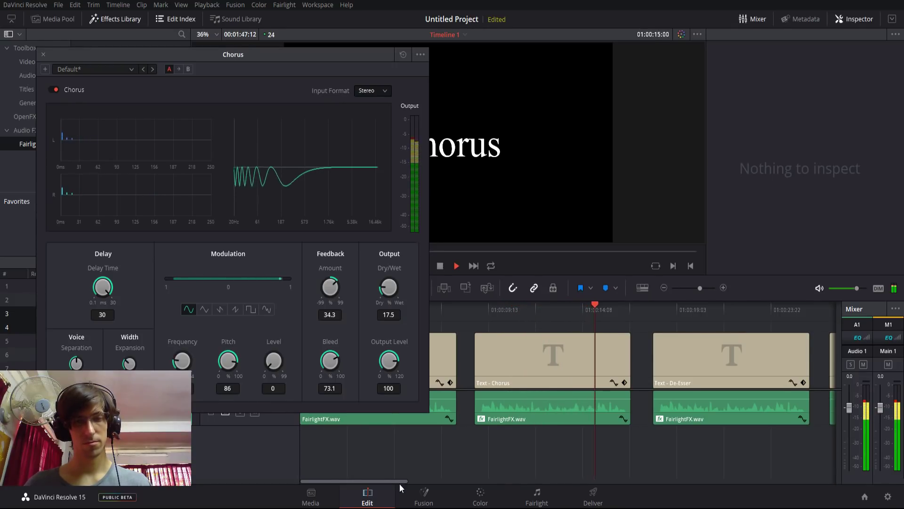
key(space)
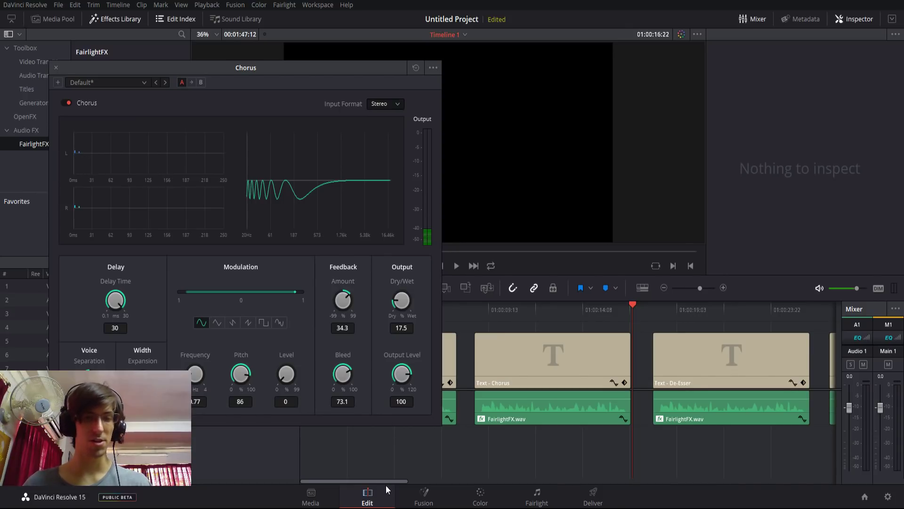
Move the playhead to the start of the De-Esser clip, open its effect controls and play the clip through
drag(392, 481, 414, 478)
click(562, 308)
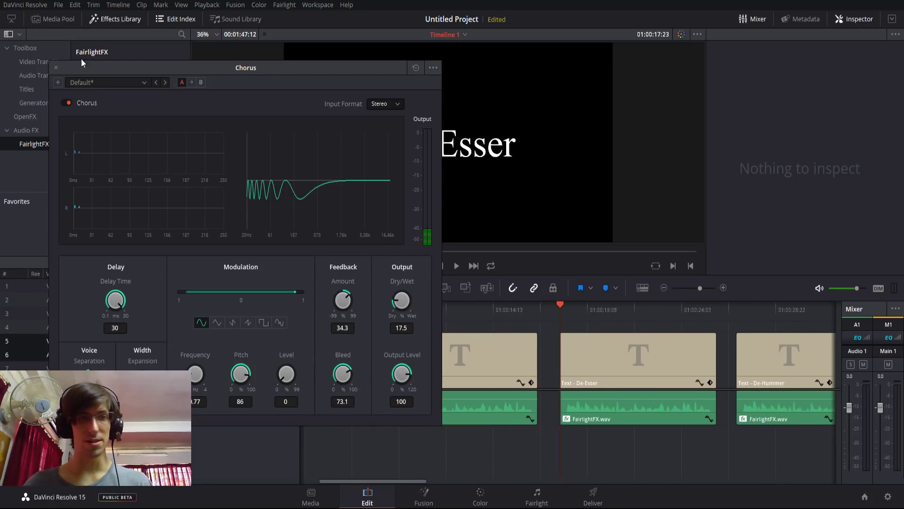
drag(101, 68, 125, 301)
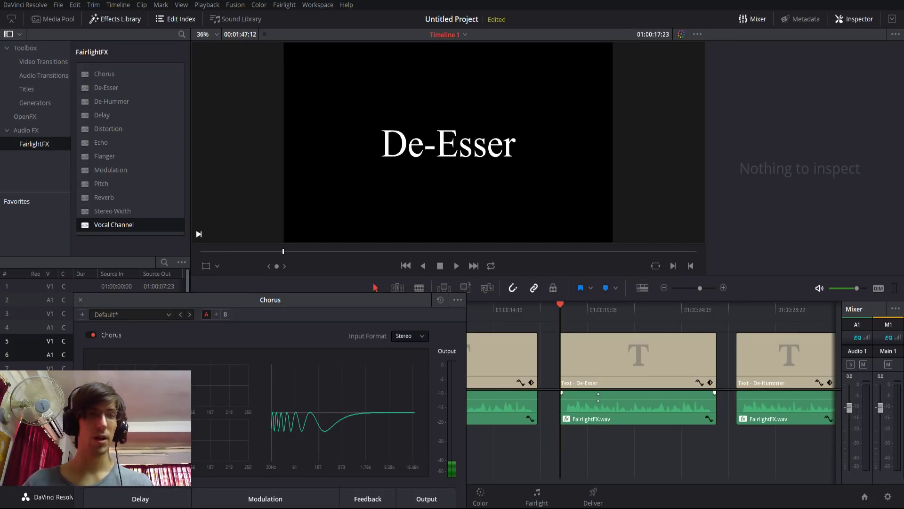
click(592, 409)
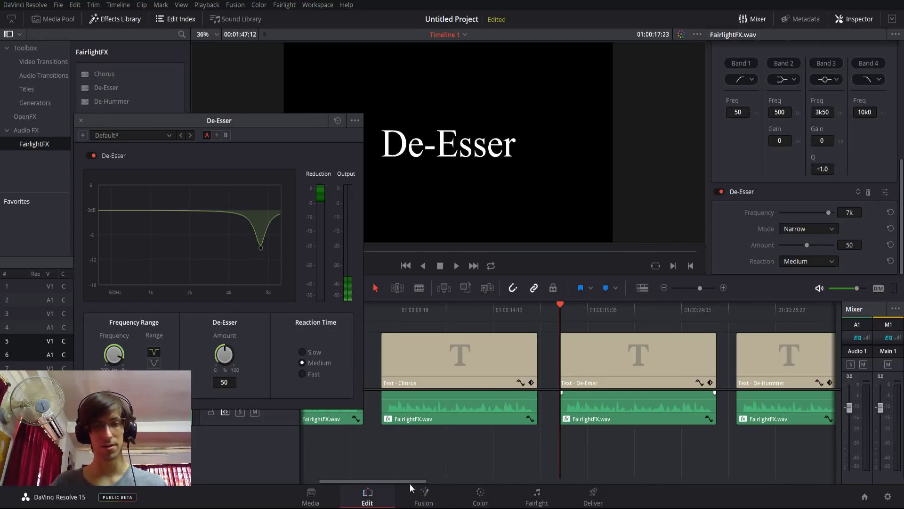
drag(410, 482, 418, 481)
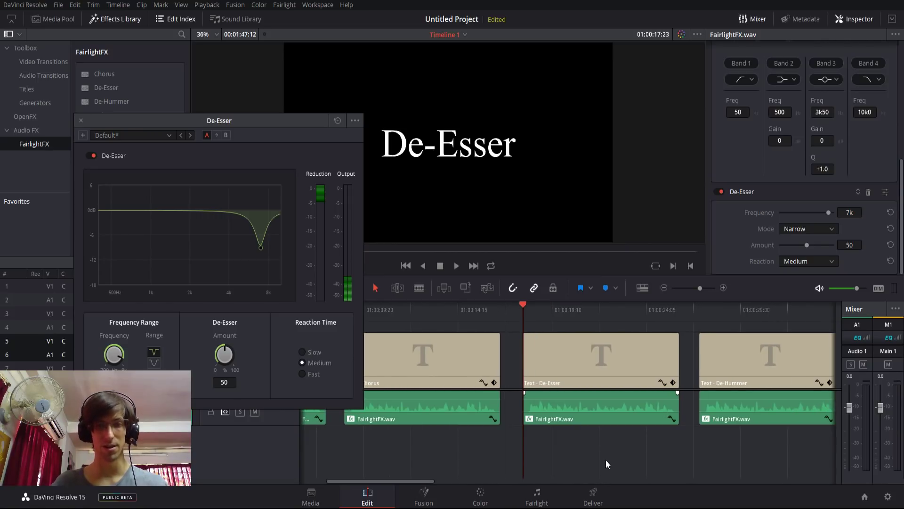
key(space)
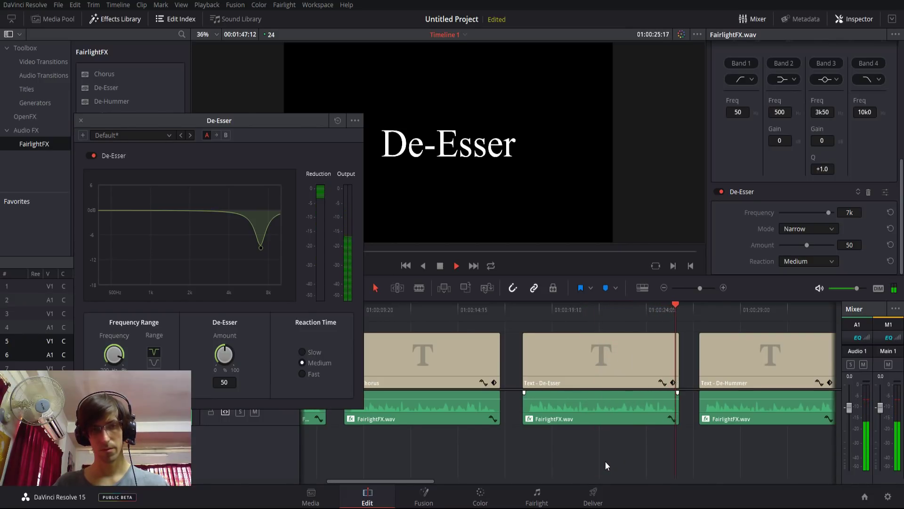
key(space)
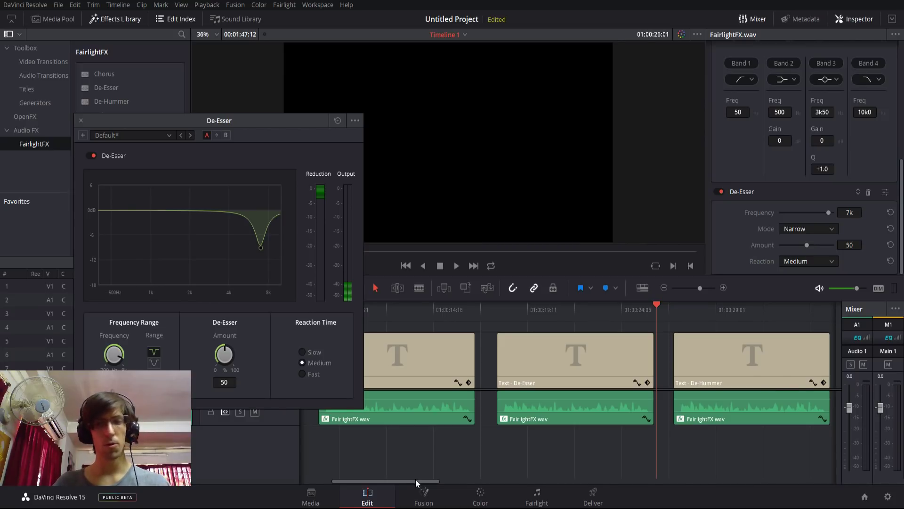
Close the De-Esser controls and open the De-Hummer effect's controls, with the playhead at the start of the De-Hummer clip
drag(415, 479, 436, 479)
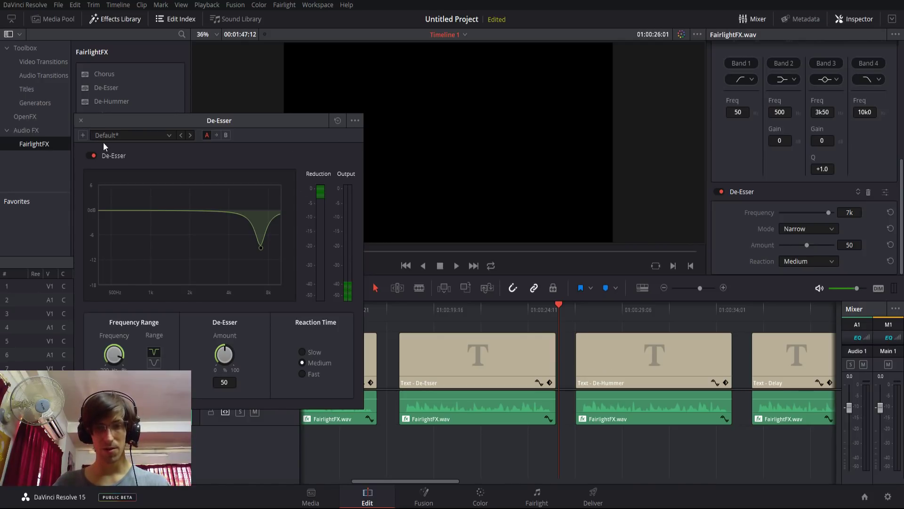
click(80, 121)
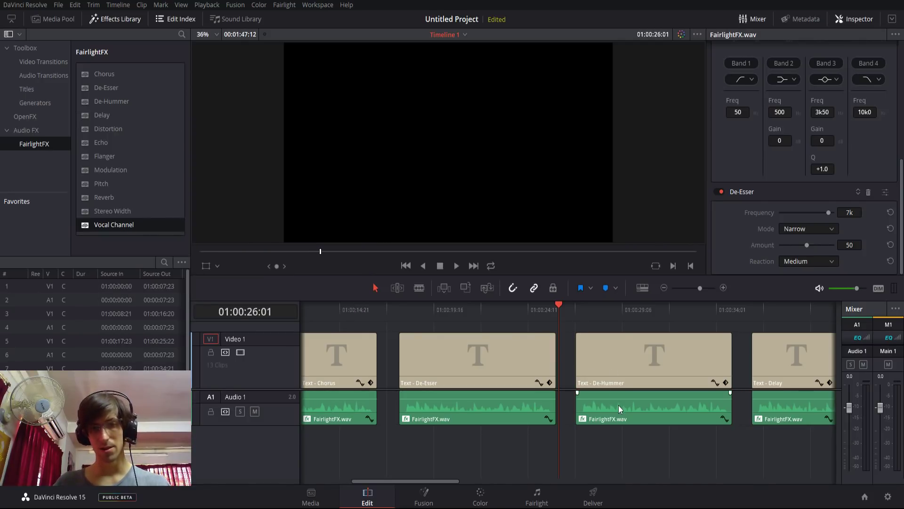
click(576, 309)
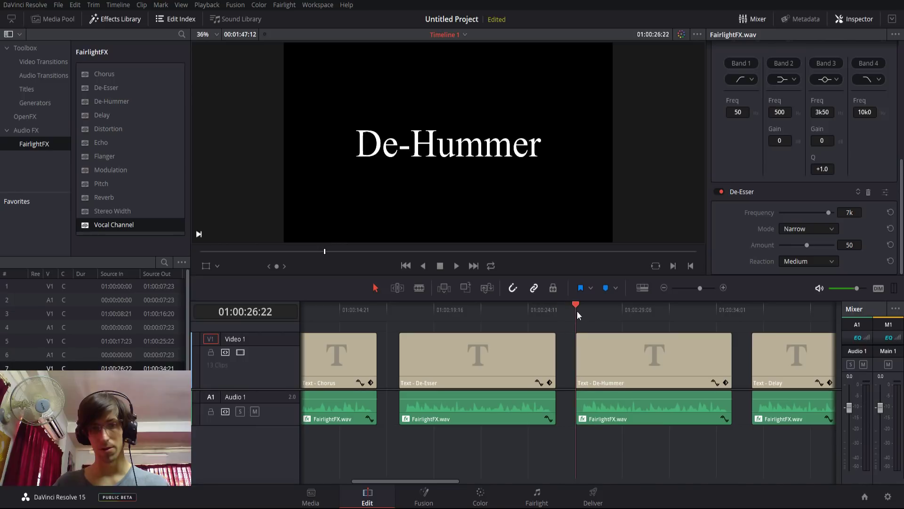
click(627, 360)
scroll(726, 214, down, 5)
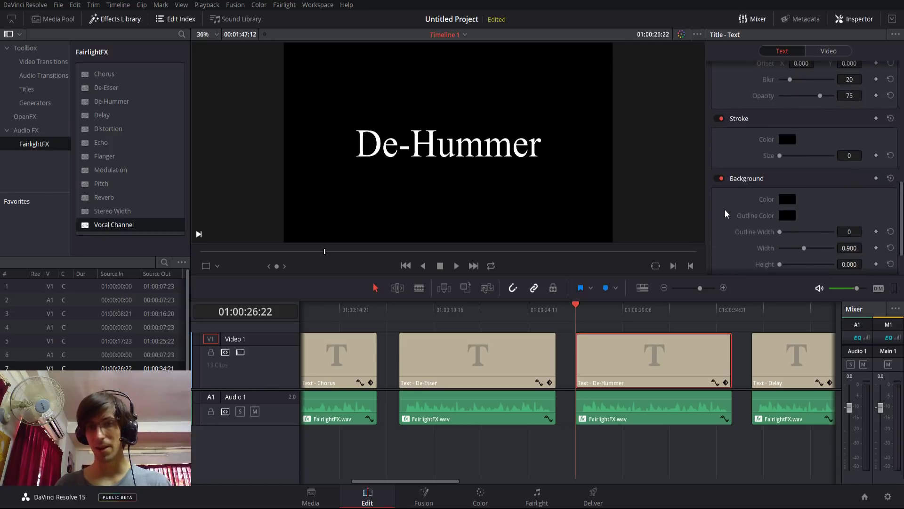
scroll(726, 215, down, 2)
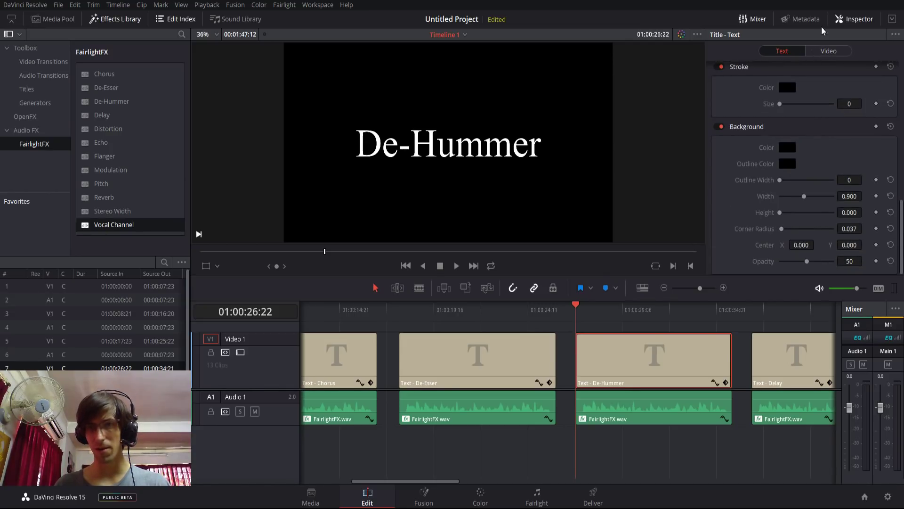
click(654, 406)
click(885, 191)
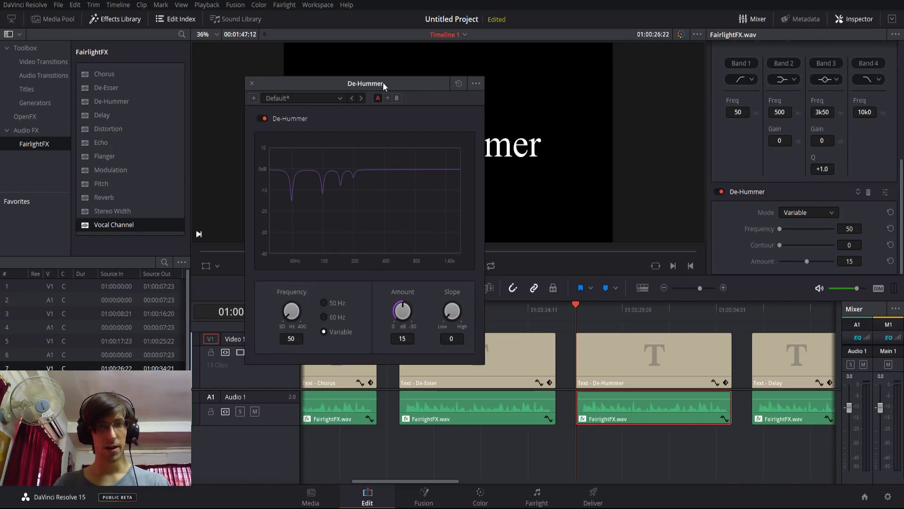
drag(383, 82, 223, 74)
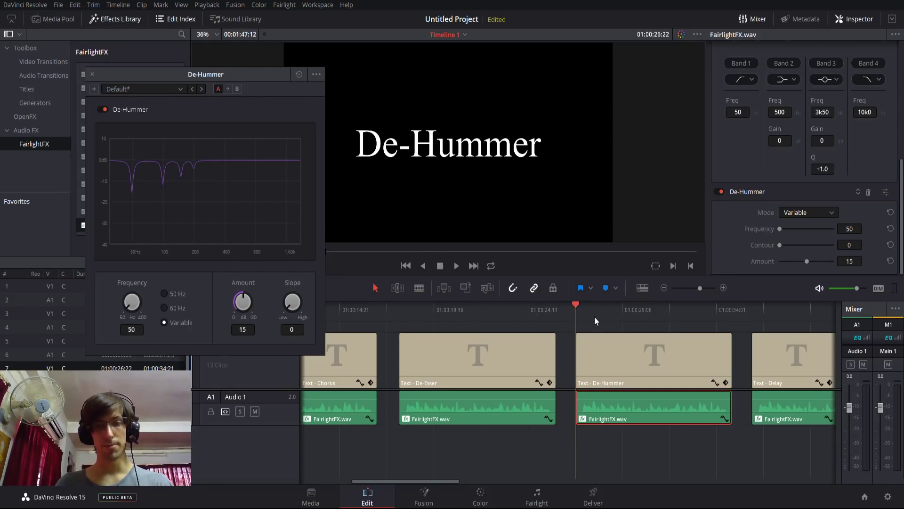
Play the De-Hummer clip through and leave the playhead at the start of the Delay clip
key(space)
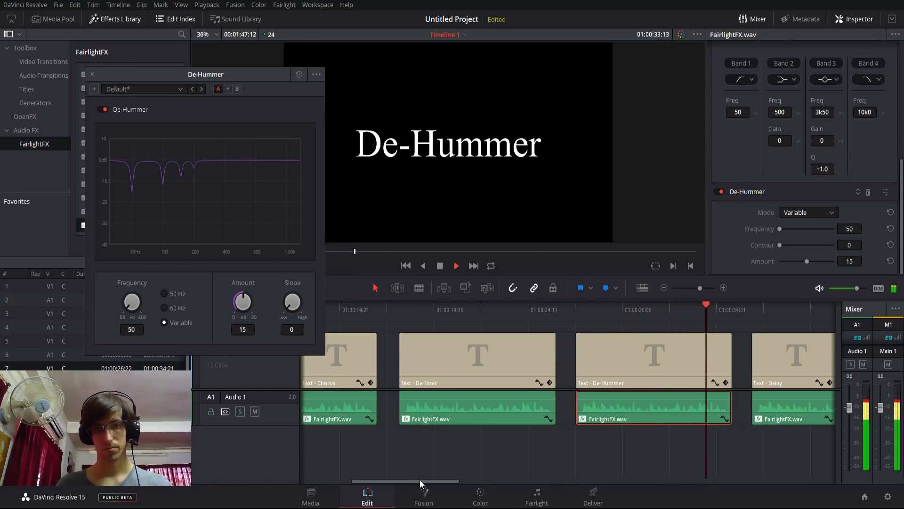
drag(419, 480, 433, 479)
key(space)
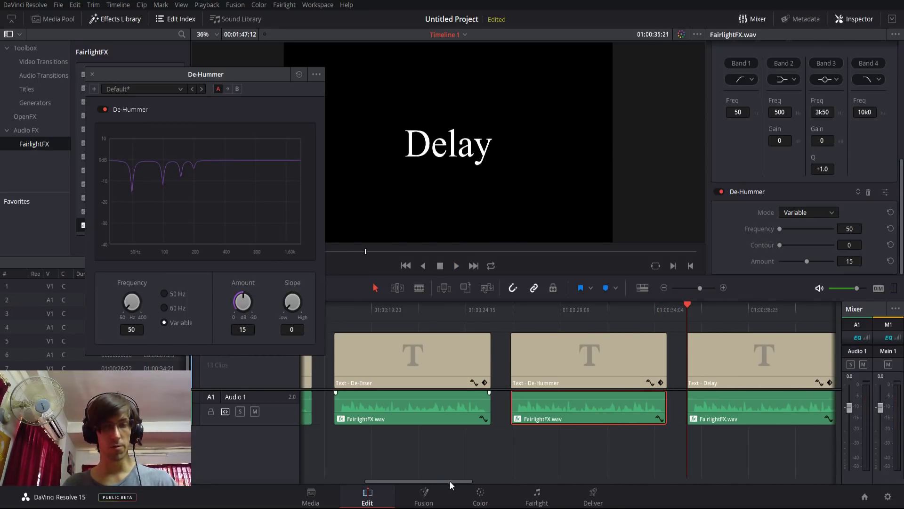
Open the Delay effect's controls for the Delay audio clip and play that clip through
drag(453, 482, 459, 481)
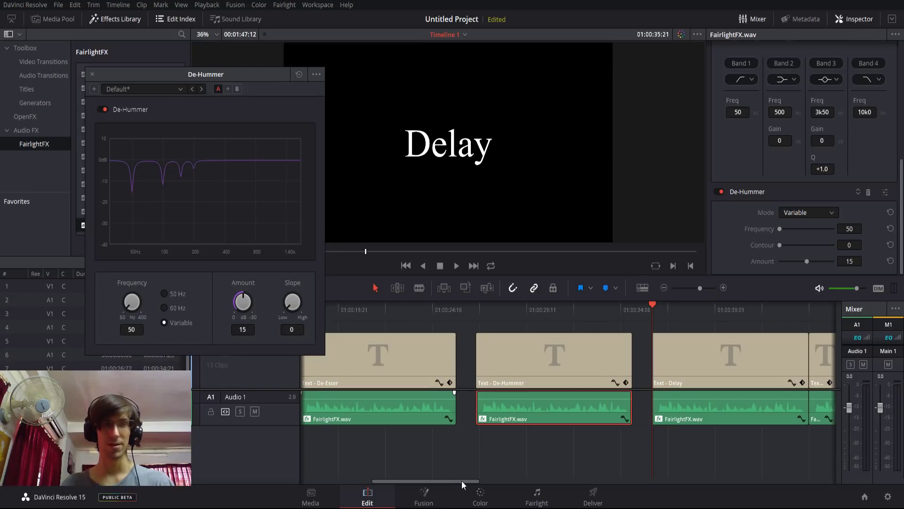
drag(462, 480, 501, 478)
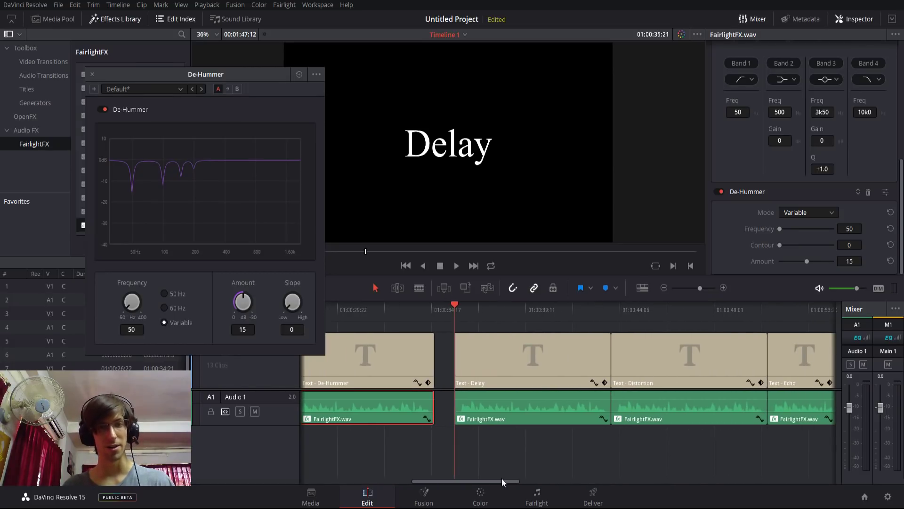
click(494, 407)
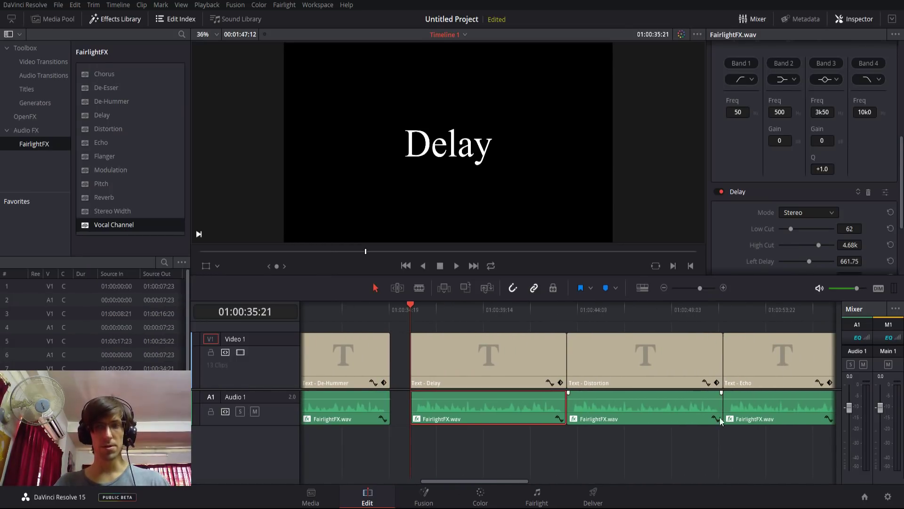
click(886, 192)
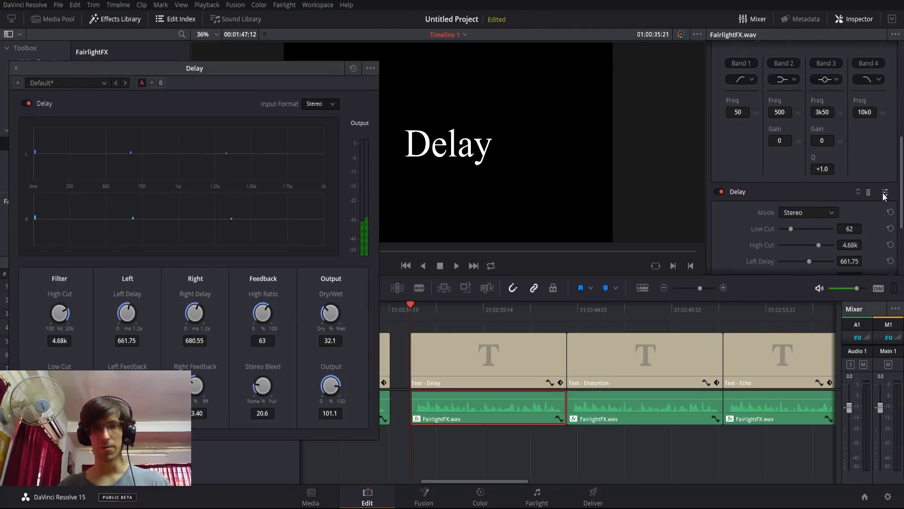
mouse_move(277, 72)
mouse_down()
mouse_move(323, 60)
mouse_move(286, 68)
mouse_up()
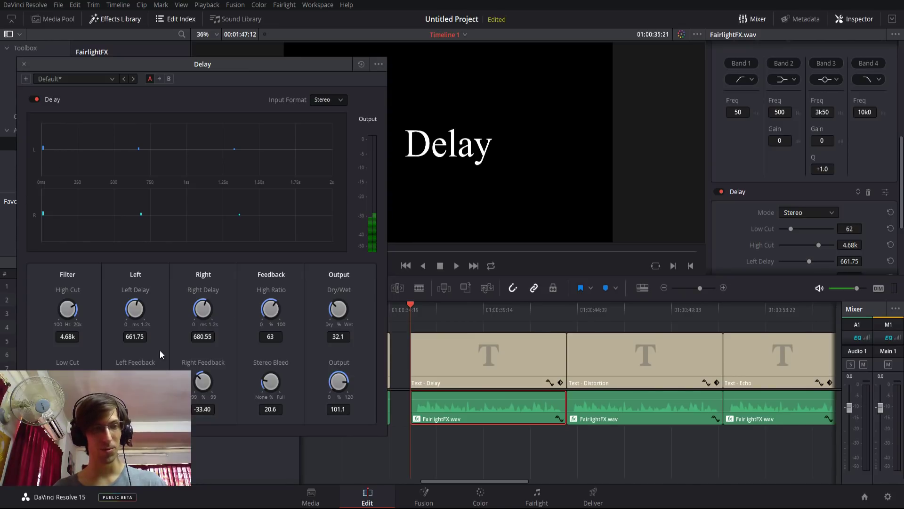
key(space)
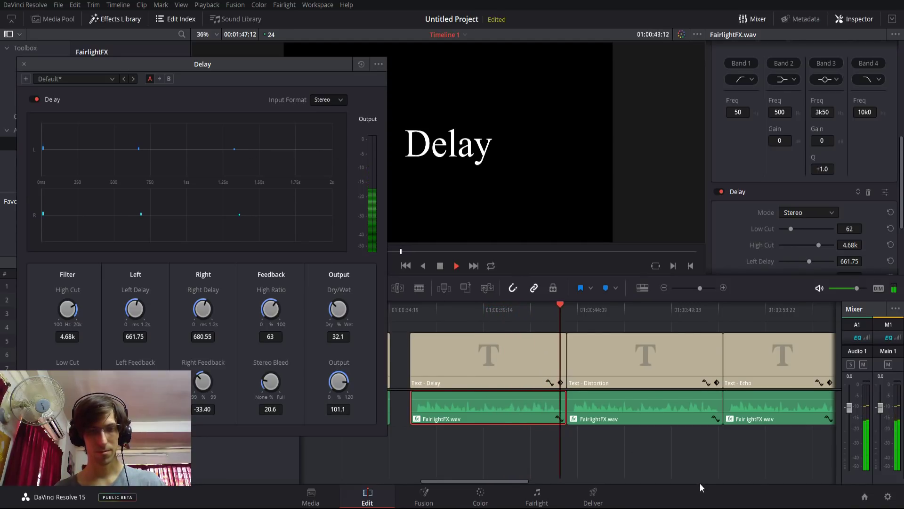
key(space)
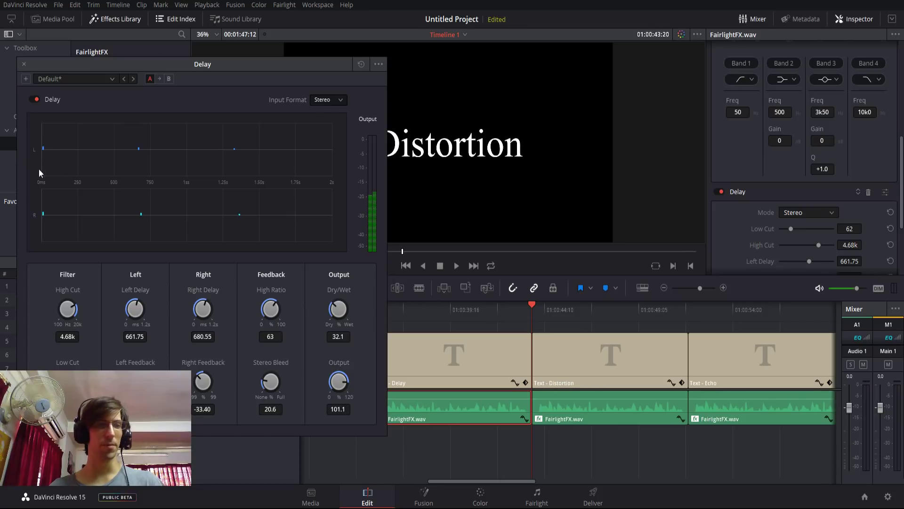
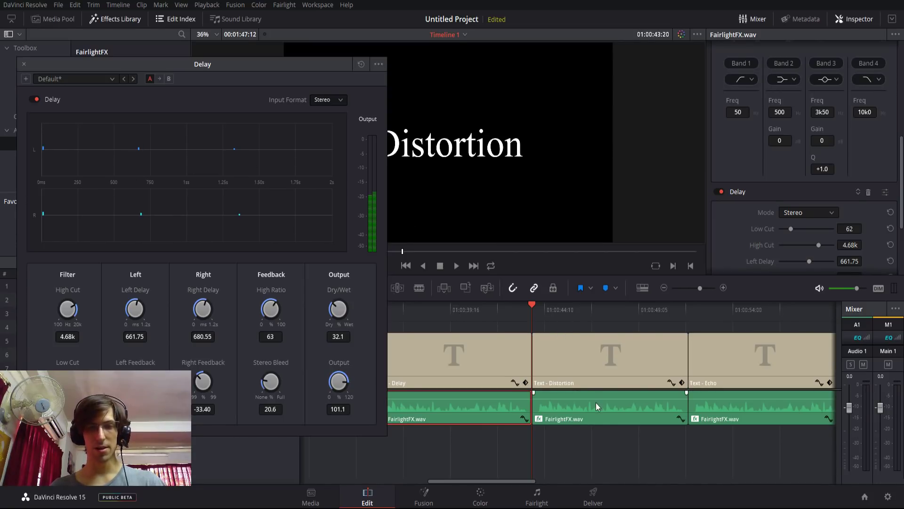
Open the Distortion effect's controls for the Distortion audio clip and play that clip through to the start of the Echo clip
click(598, 407)
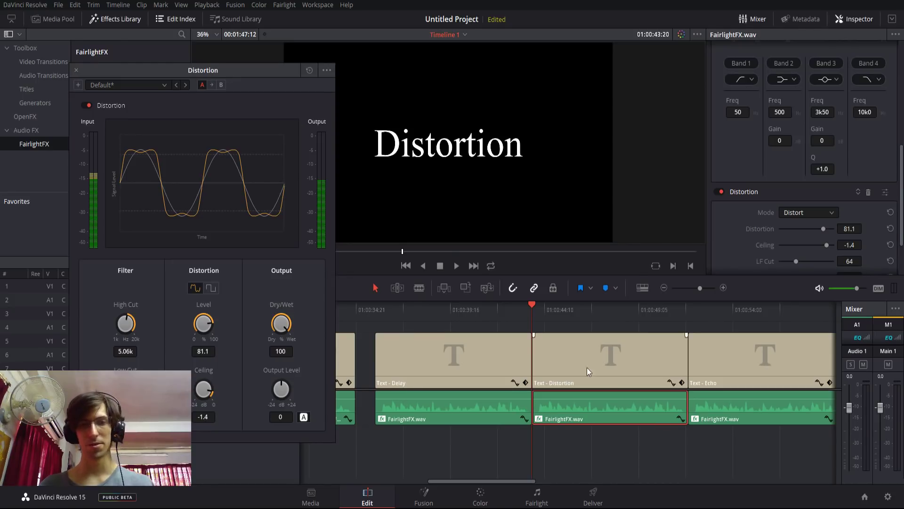
key(space)
drag(524, 481, 556, 481)
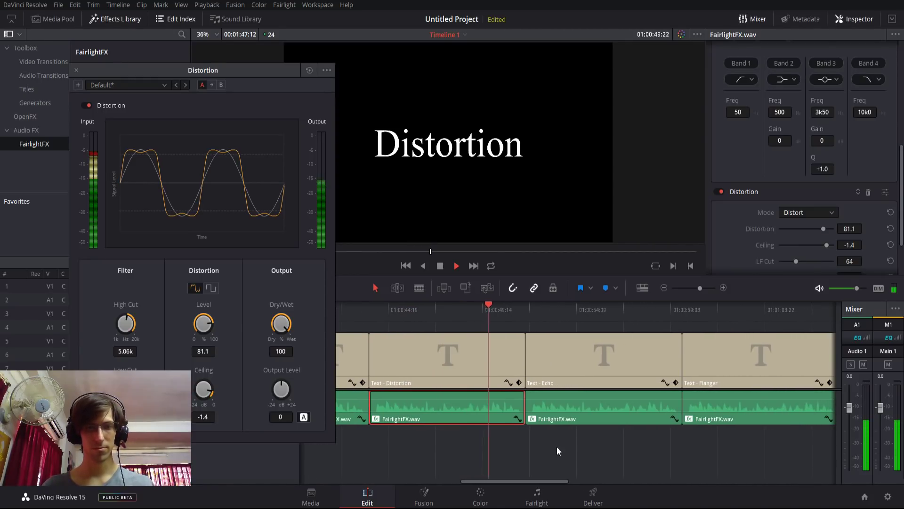
key(space)
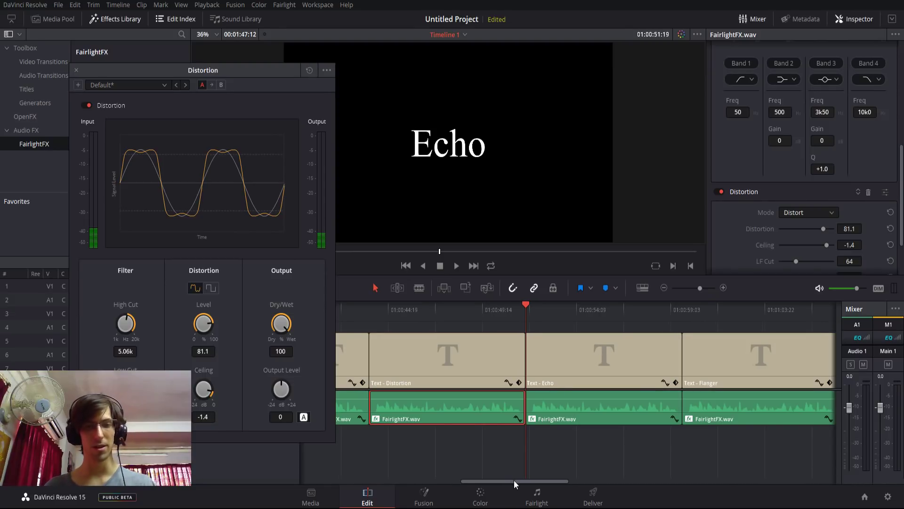
Replace the Distortion controls with the Echo effect's controls for the Echo audio clip and play that clip through
drag(514, 480, 519, 480)
click(578, 411)
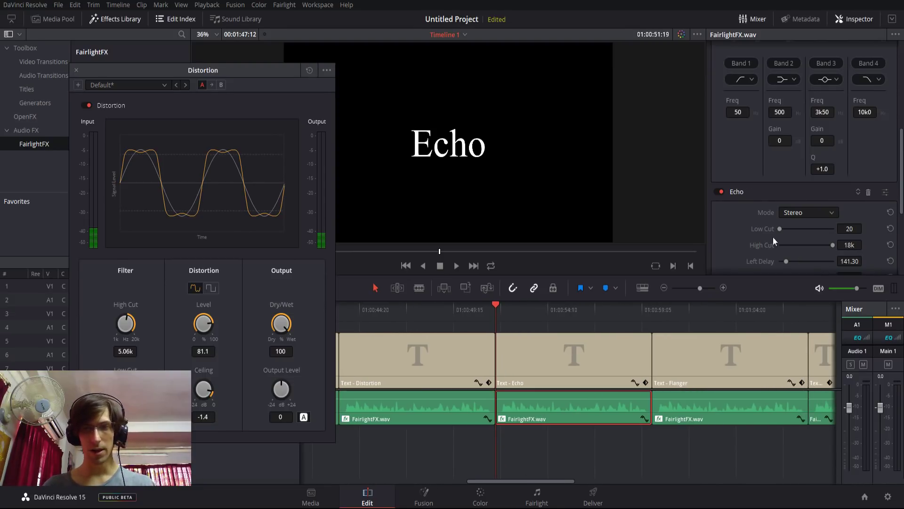
click(885, 192)
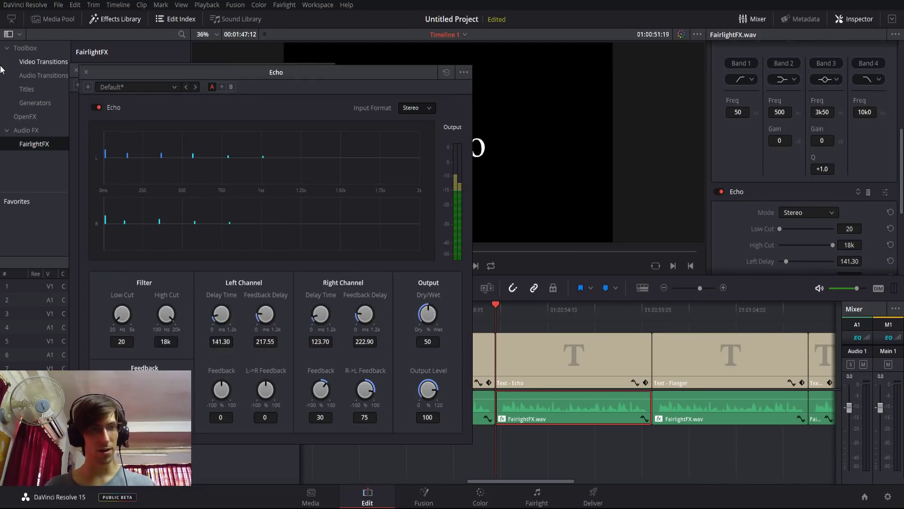
click(75, 69)
drag(227, 69, 168, 61)
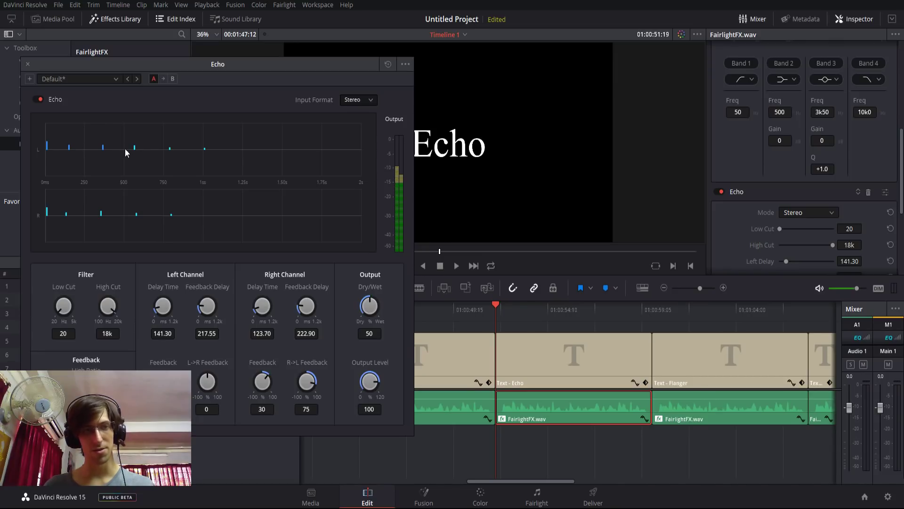
drag(141, 64, 135, 67)
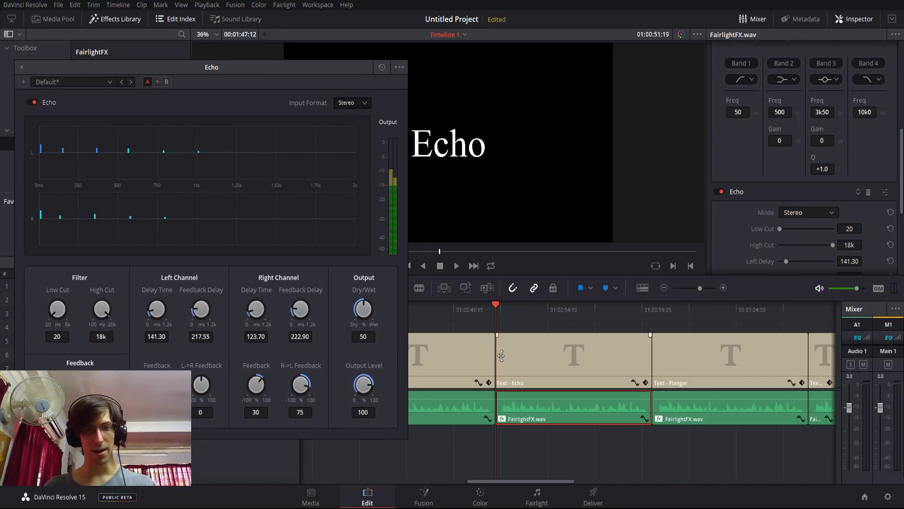
key(space)
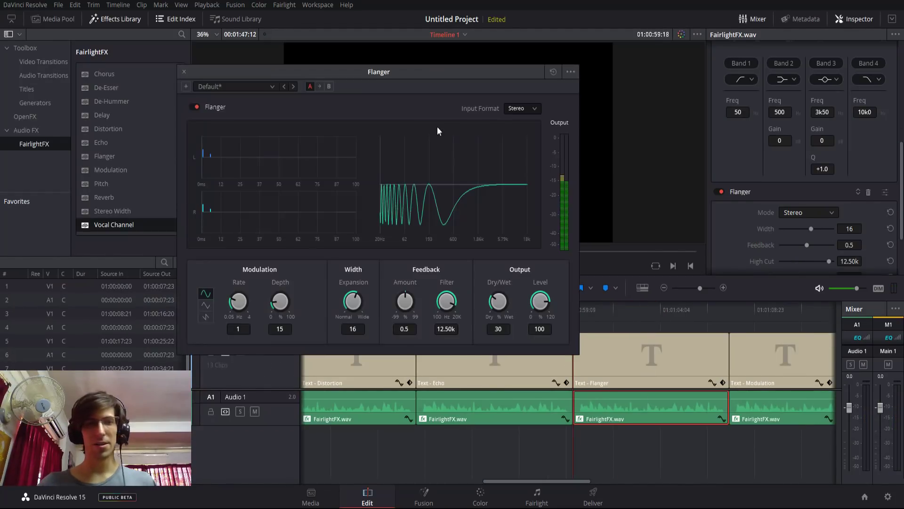
Look up the Flanger section in DaVinci Resolve.pdf in Foxit Reader, return to DaVinci Resolve and play the Flanger clip through
drag(380, 78, 244, 76)
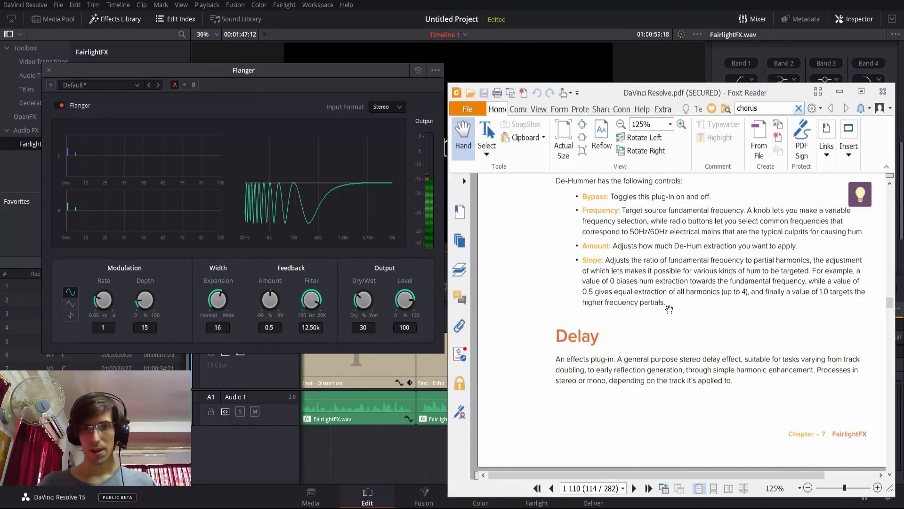
scroll(667, 307, down, 15)
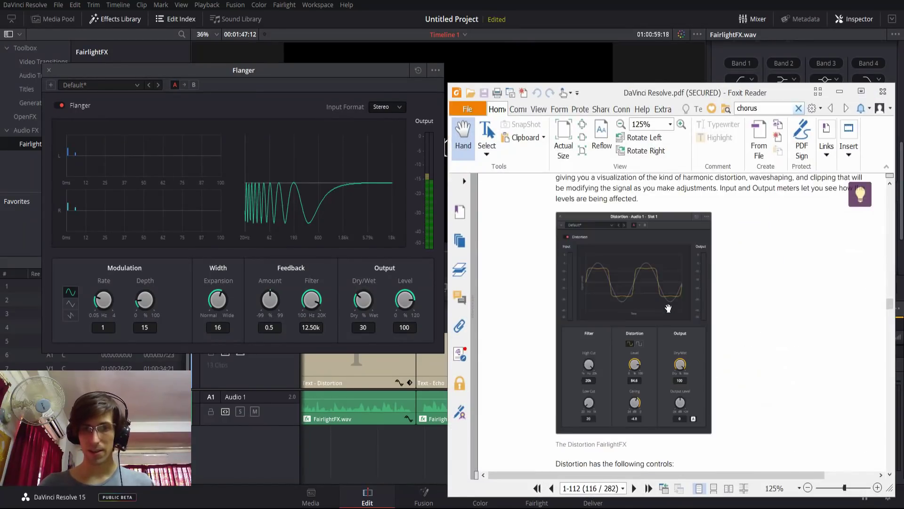
scroll(667, 307, down, 10)
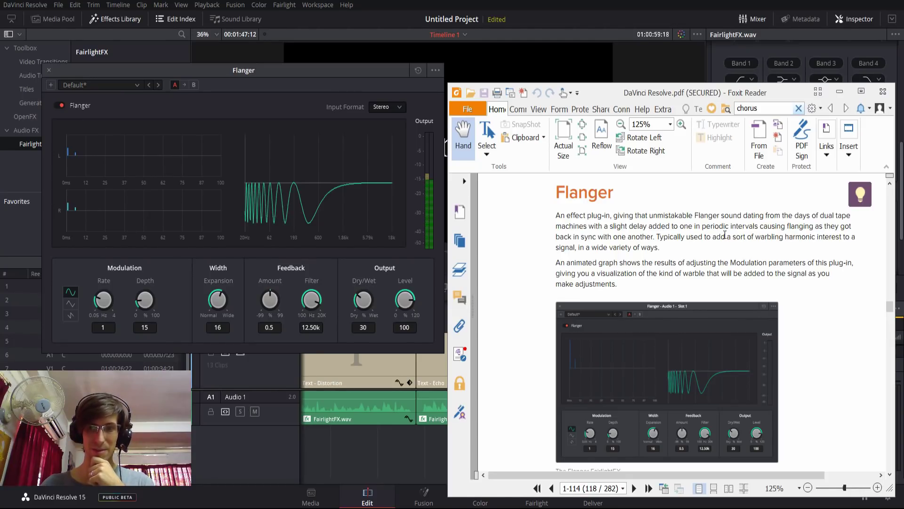
key(alt+Tab)
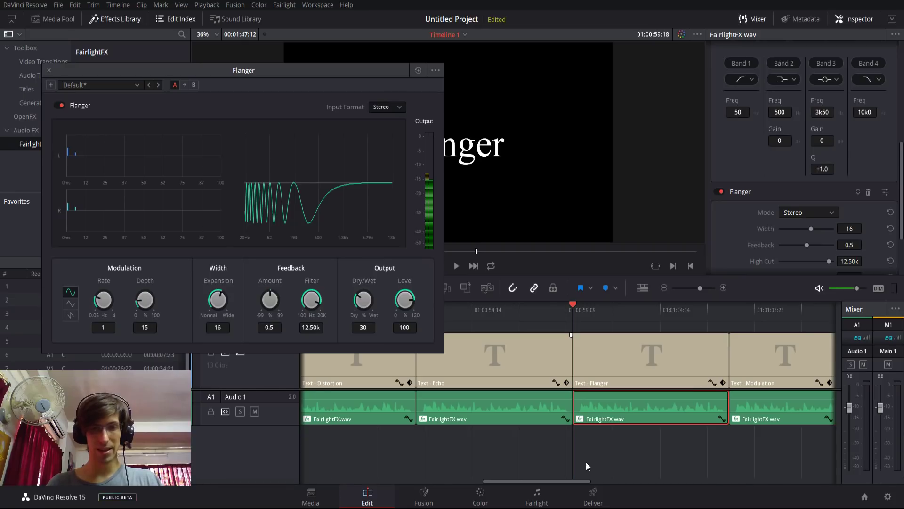
key(space)
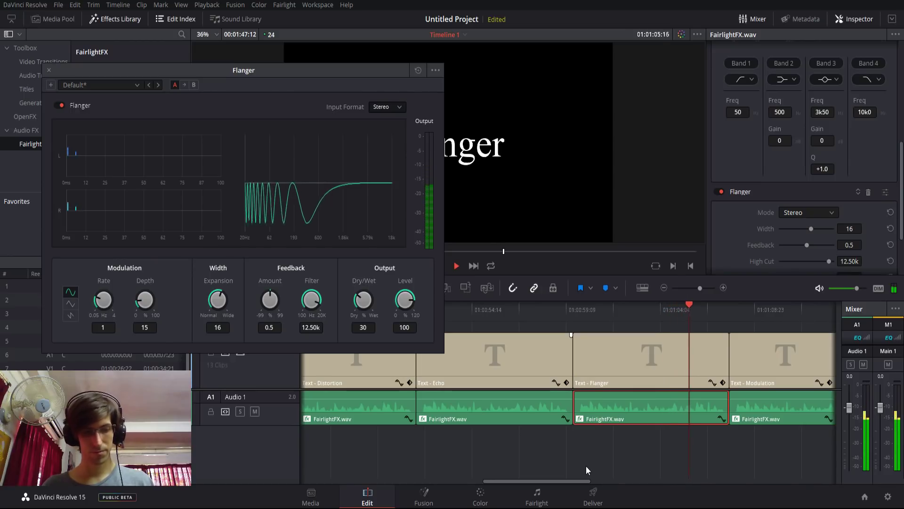
key(space)
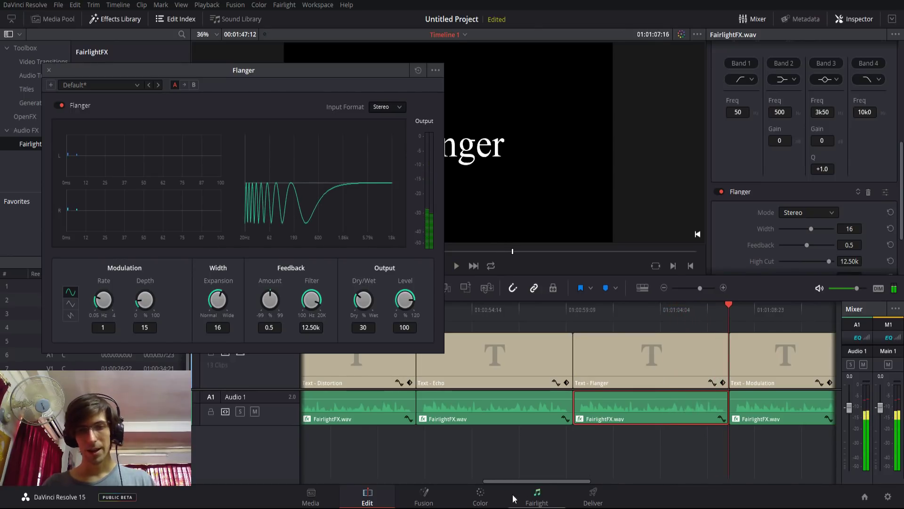
Replace the Flanger controls with the Modulation effect's controls for the Modulation audio clip and play that clip through
drag(554, 479, 575, 473)
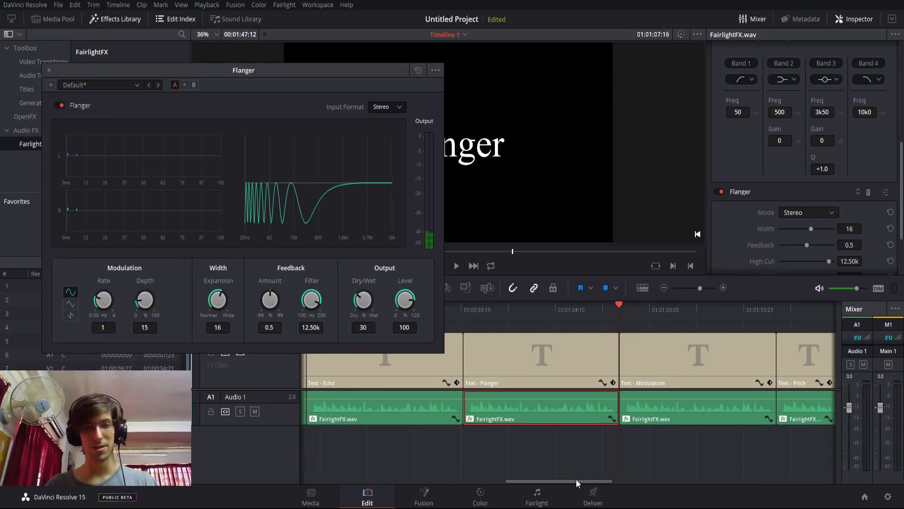
click(648, 418)
drag(597, 480, 612, 481)
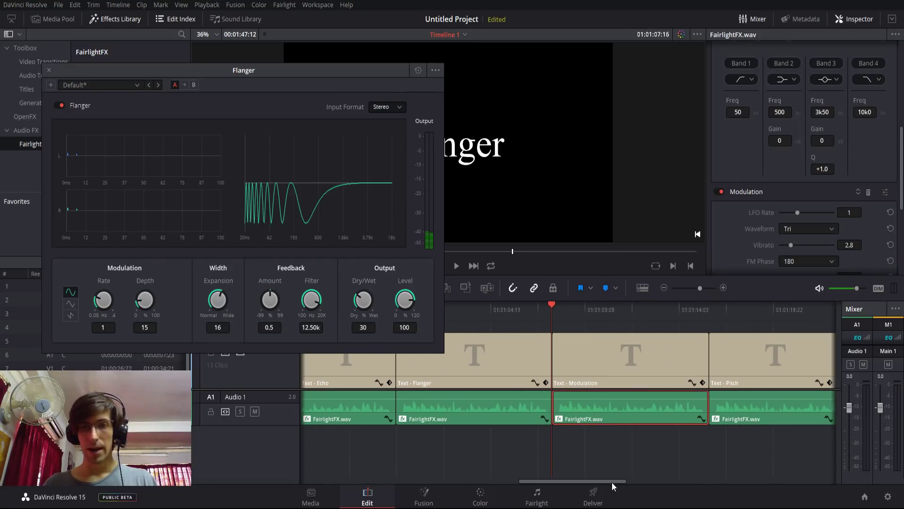
click(50, 71)
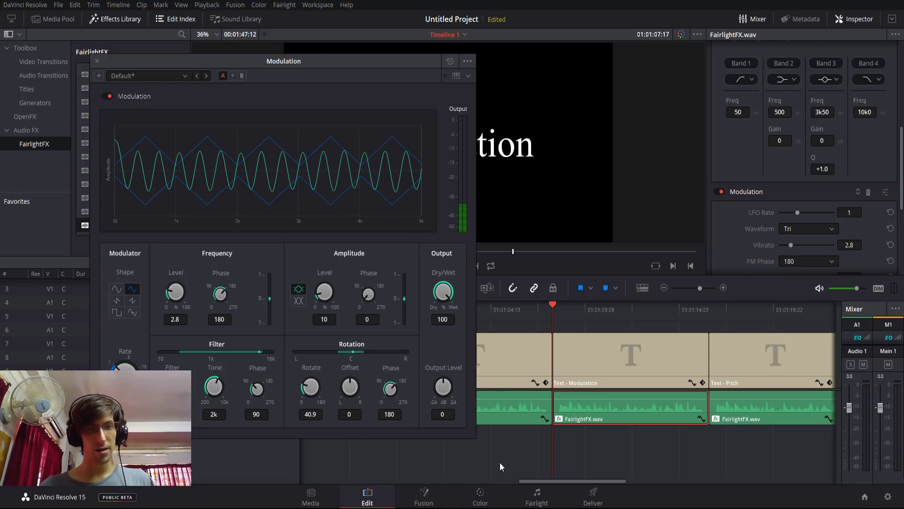
key(space)
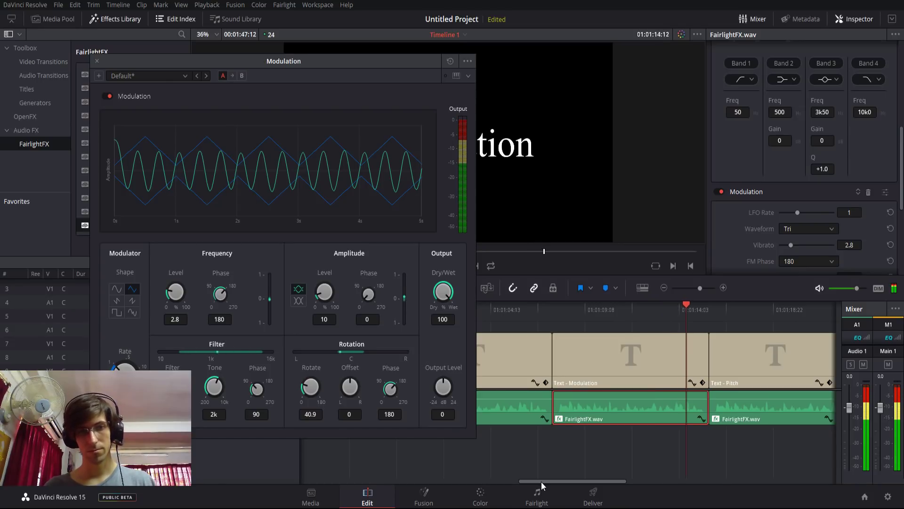
key(space)
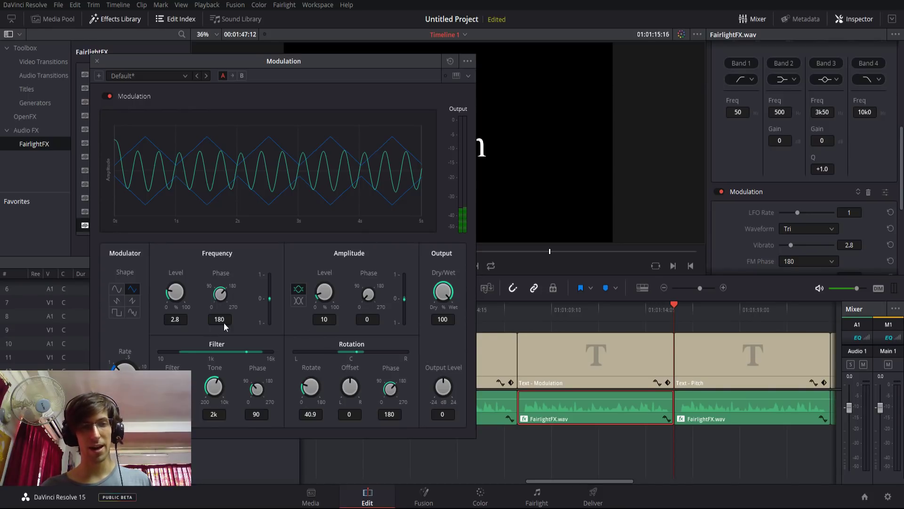
Select the Pitch audio clip, close the Modulation controls and open the Pitch effect's controls clear of the viewer image
drag(604, 484, 623, 481)
click(643, 413)
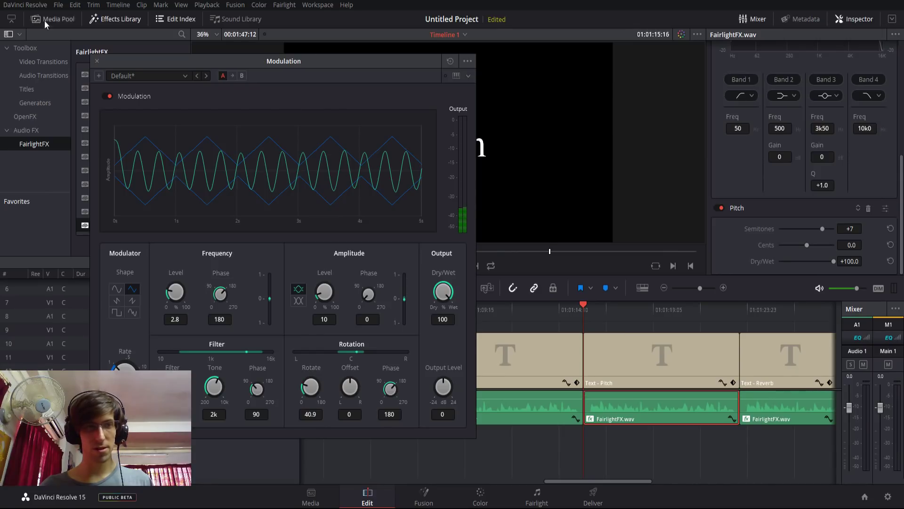
click(97, 61)
click(885, 208)
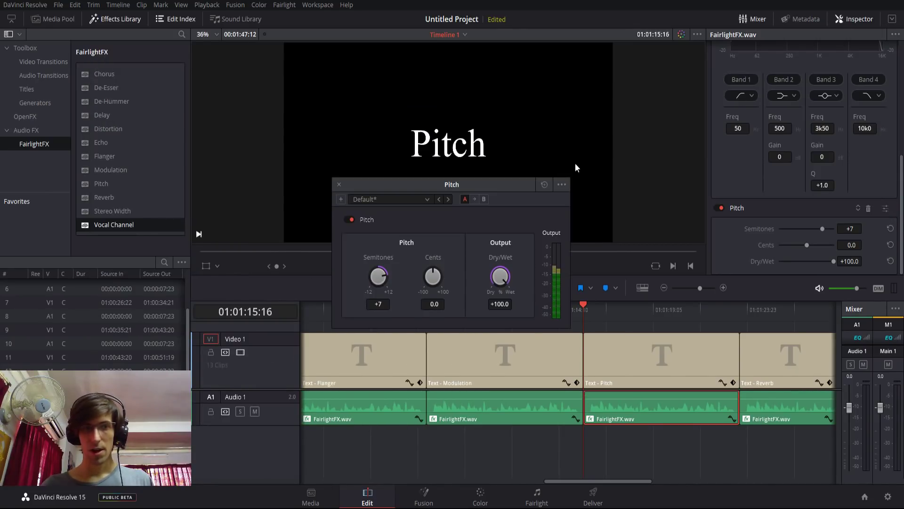
drag(442, 183, 193, 141)
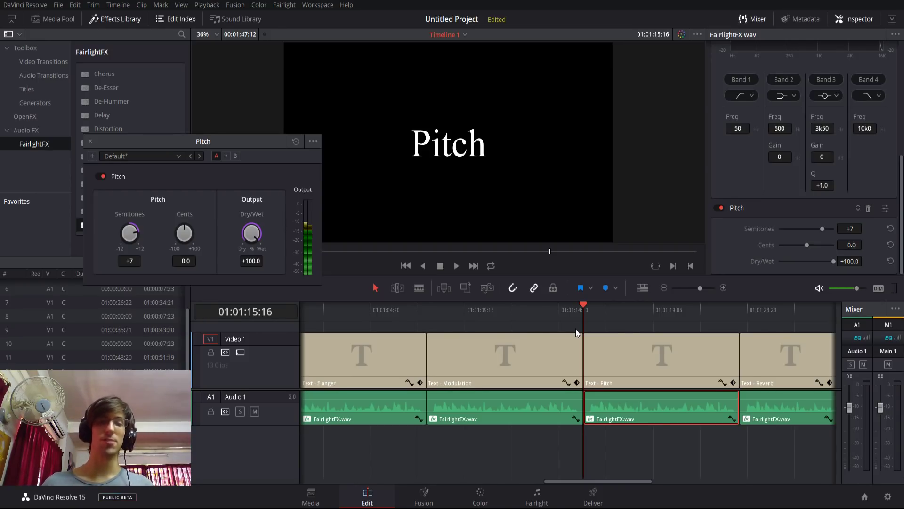
drag(250, 141, 224, 115)
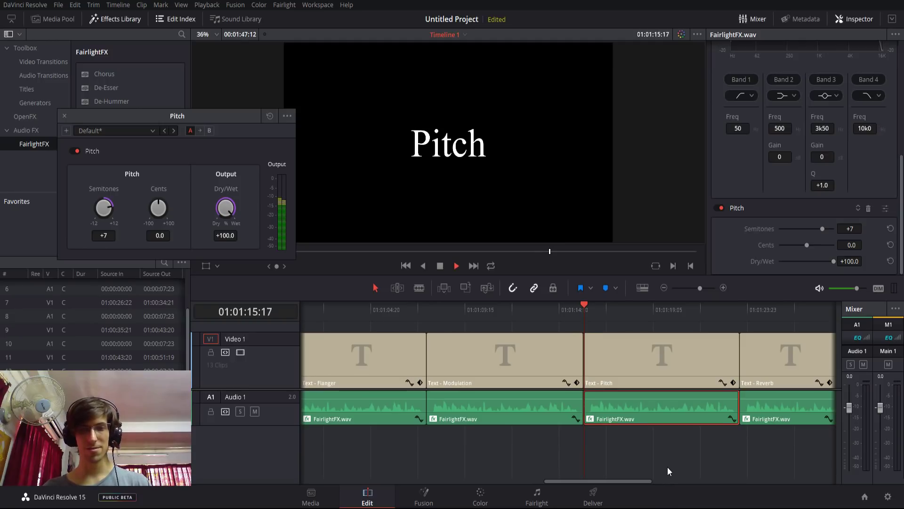
Play the Pitch clip through and leave the playhead at the start of the Reverb clip
key(space)
mouse_move(648, 480)
mouse_down()
mouse_move(671, 480)
mouse_move(652, 480)
mouse_up()
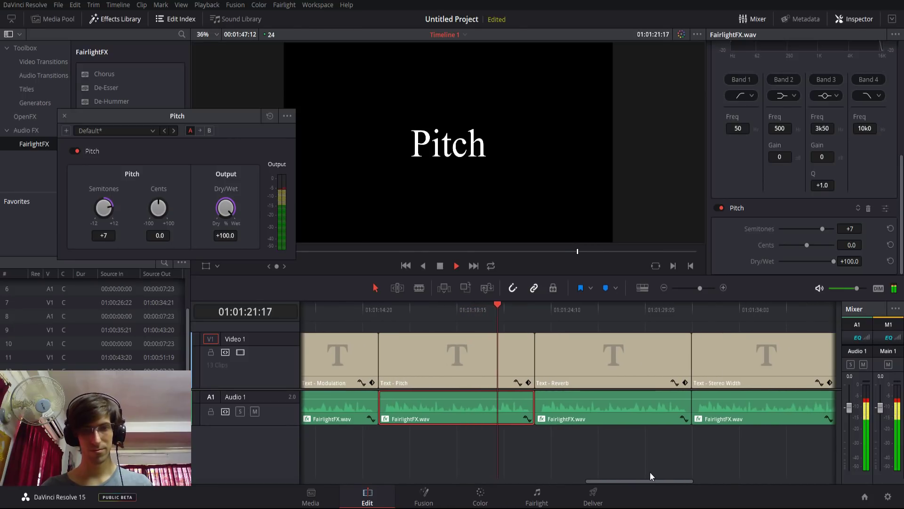
key(space)
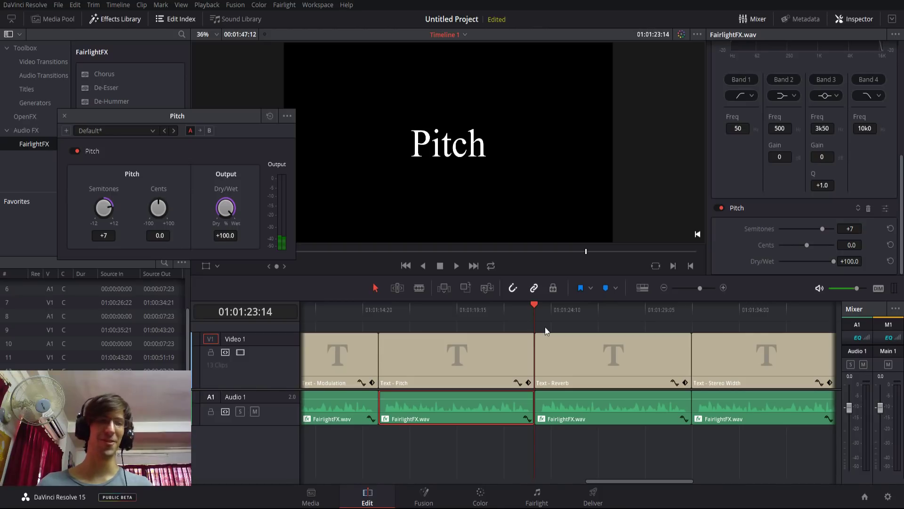
Close the Pitch controls and open the Reverb effect's controls for the Reverb audio clip
drag(622, 476, 637, 479)
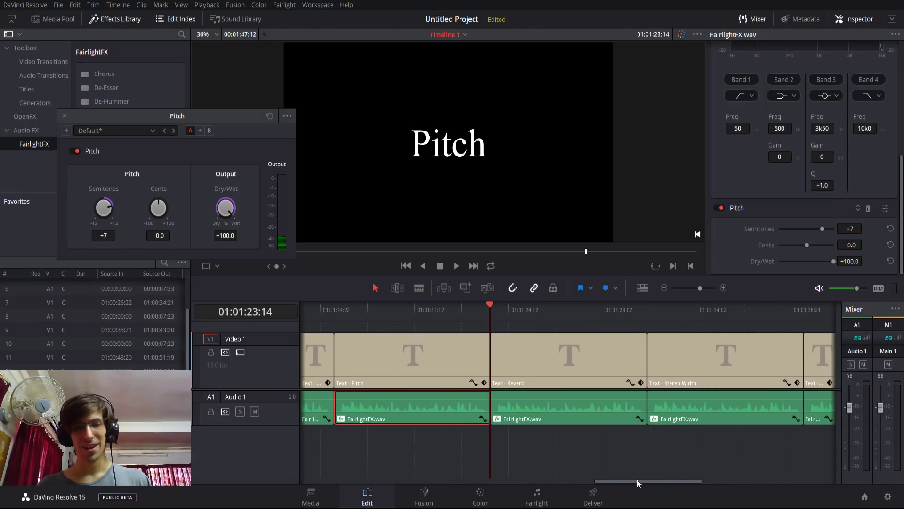
click(63, 116)
click(621, 415)
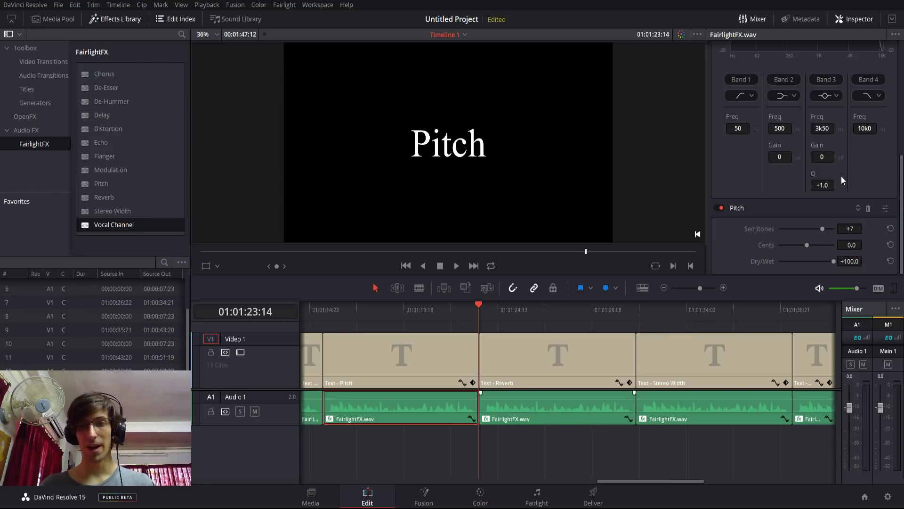
click(885, 210)
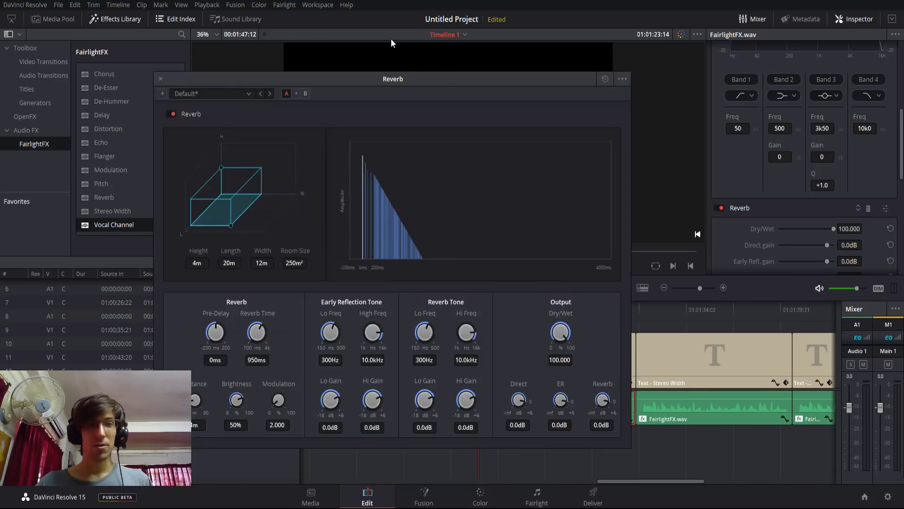
drag(405, 77, 304, 86)
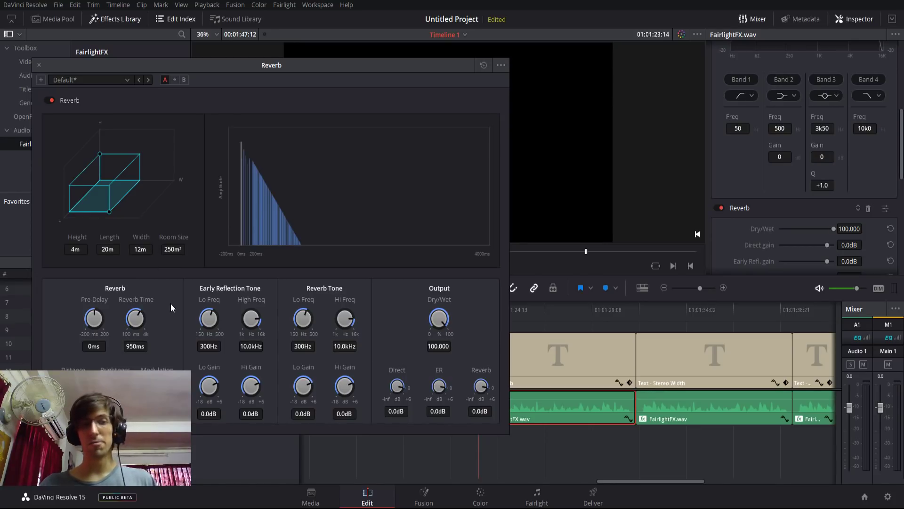
Dismiss the Reverb controls and play the Reverb clip through to the start of the Stereo Width clip
click(561, 424)
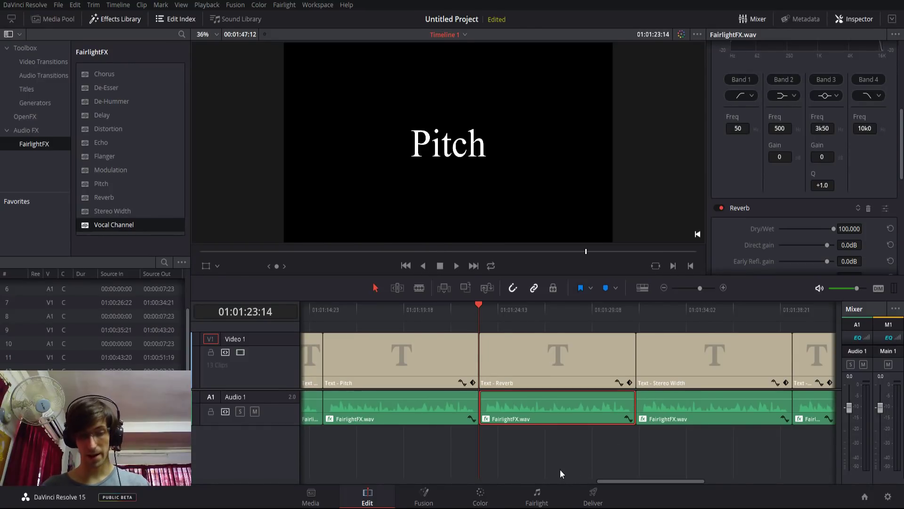
key(space)
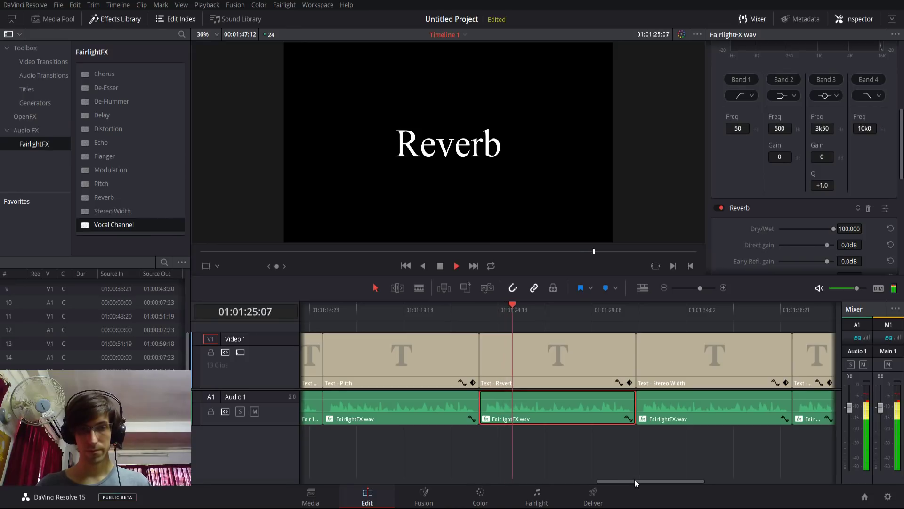
drag(637, 480, 657, 483)
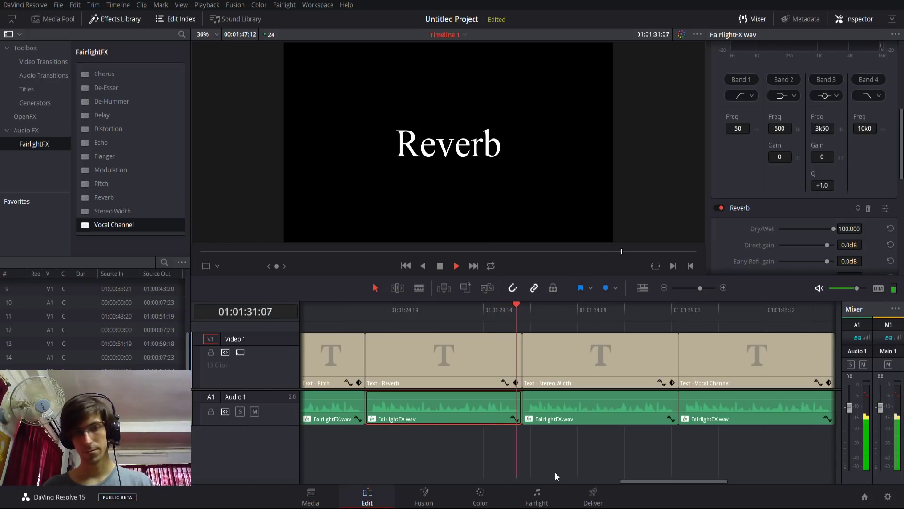
key(space)
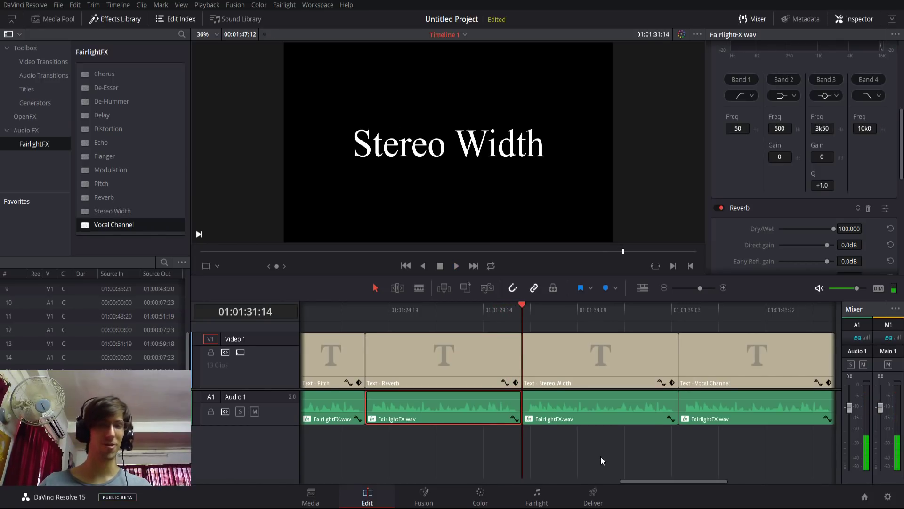
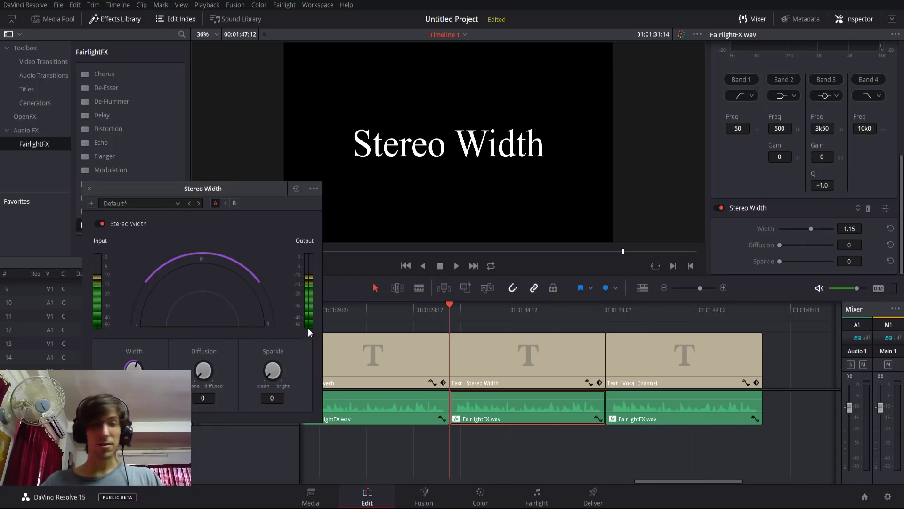
Shift the Stereo Width controls aside, try a Width of 0.70, and set the Width to 2
drag(240, 187, 209, 222)
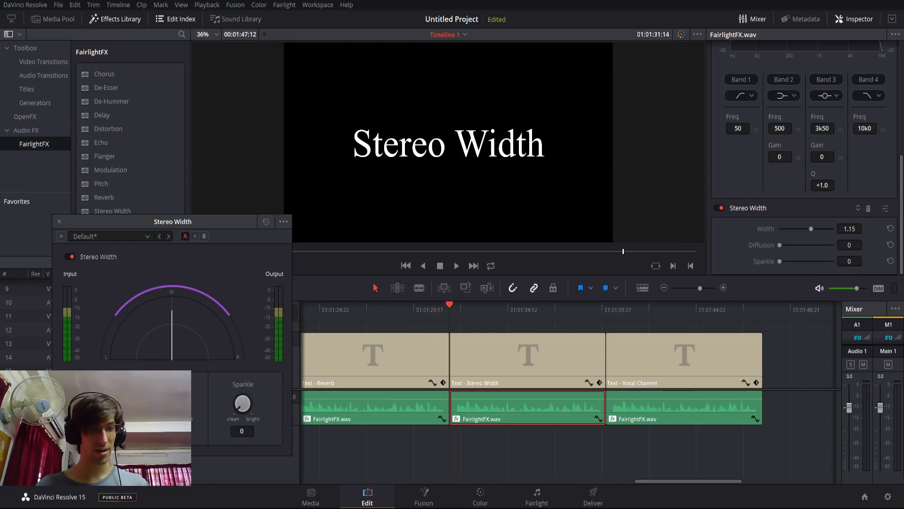
drag(810, 229, 799, 228)
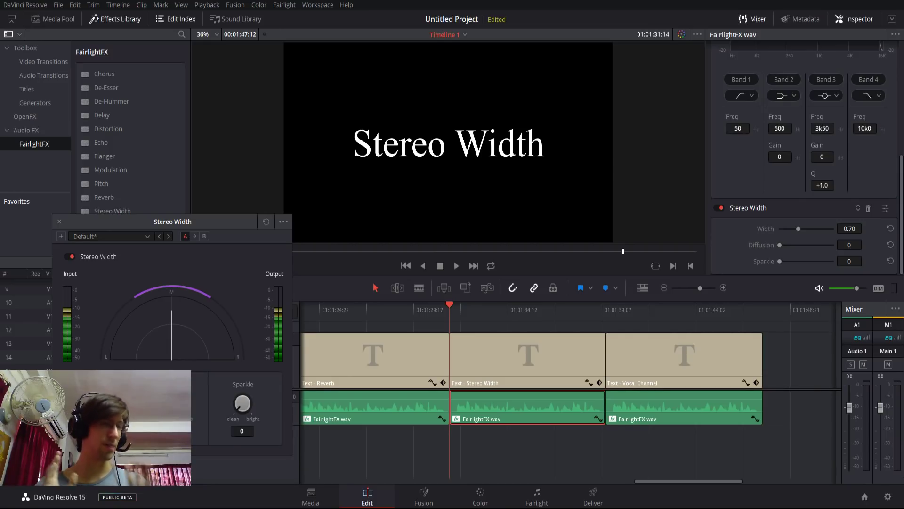
drag(798, 228, 833, 228)
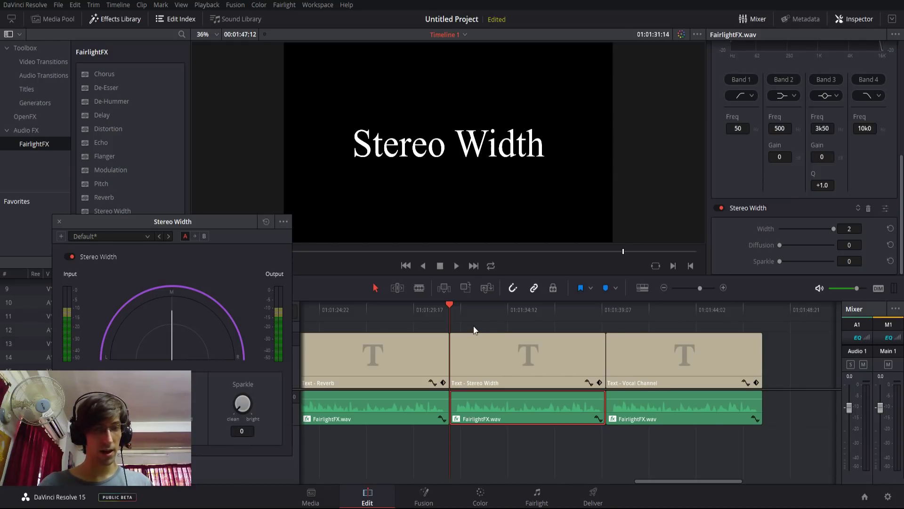
Play the Stereo Width clip through to the start of the Vocal Channel clip and close the Stereo Width controls
key(space)
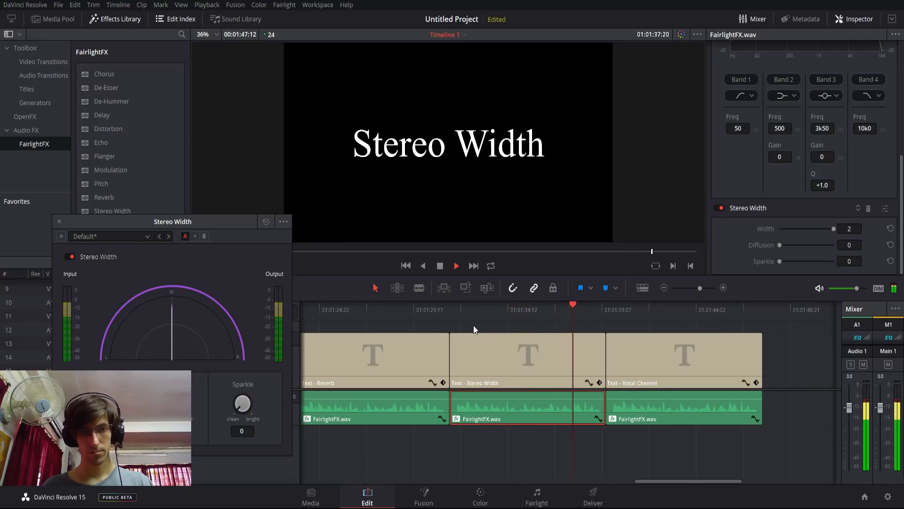
key(space)
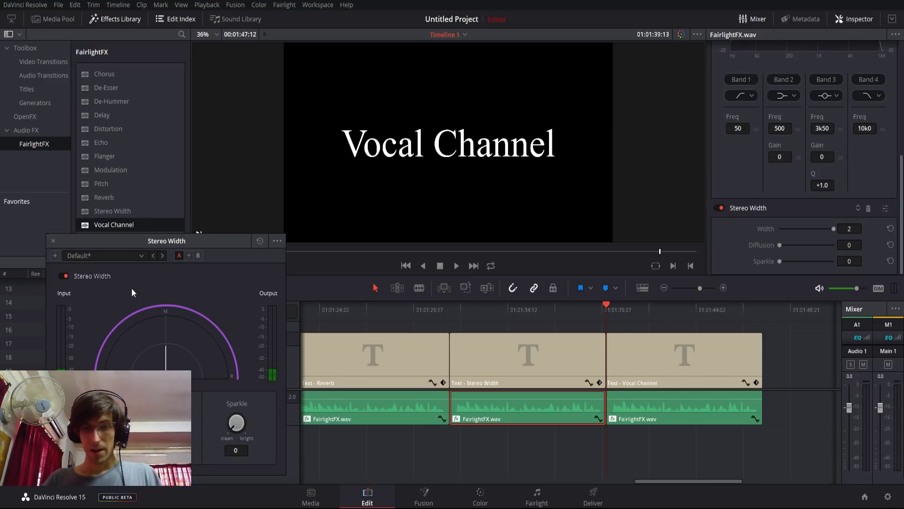
click(53, 241)
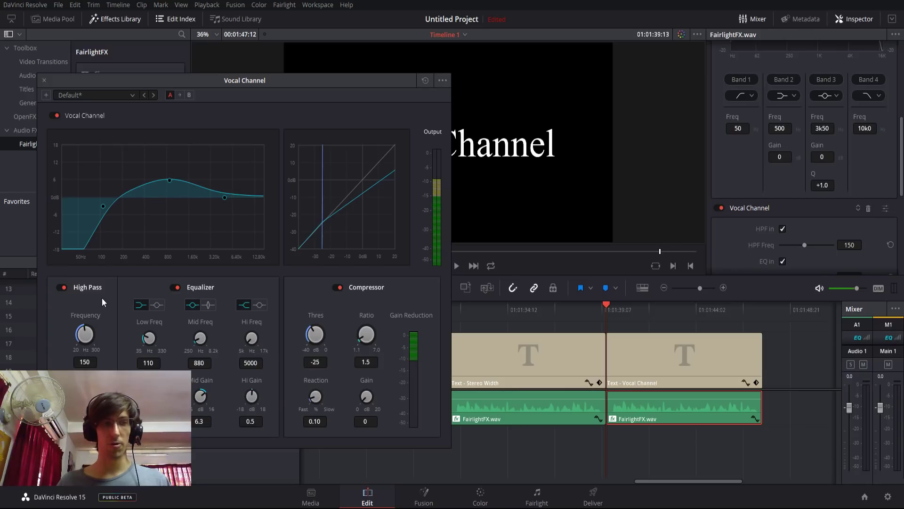
Set the Vocal Channel effect's high-pass frequency to 166 and its equalizer Mid Freq to 851
scroll(85, 334, up, 1)
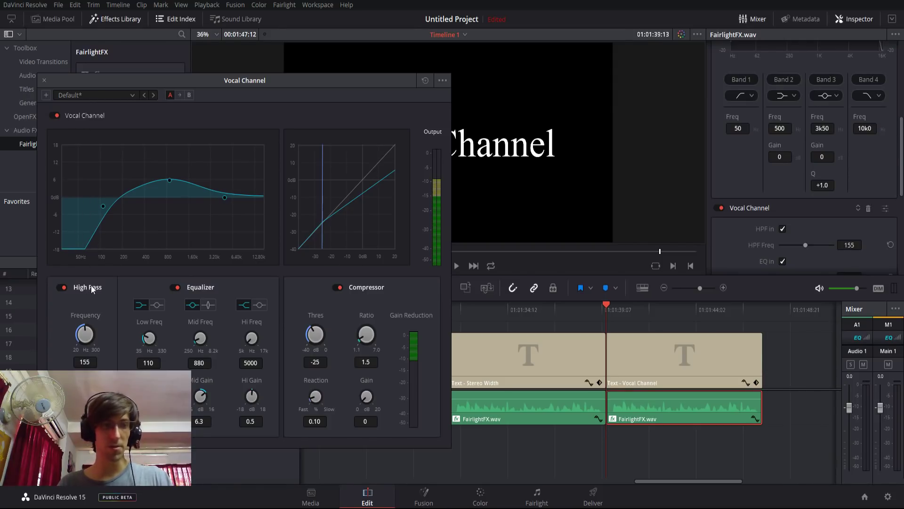
drag(82, 334, 104, 236)
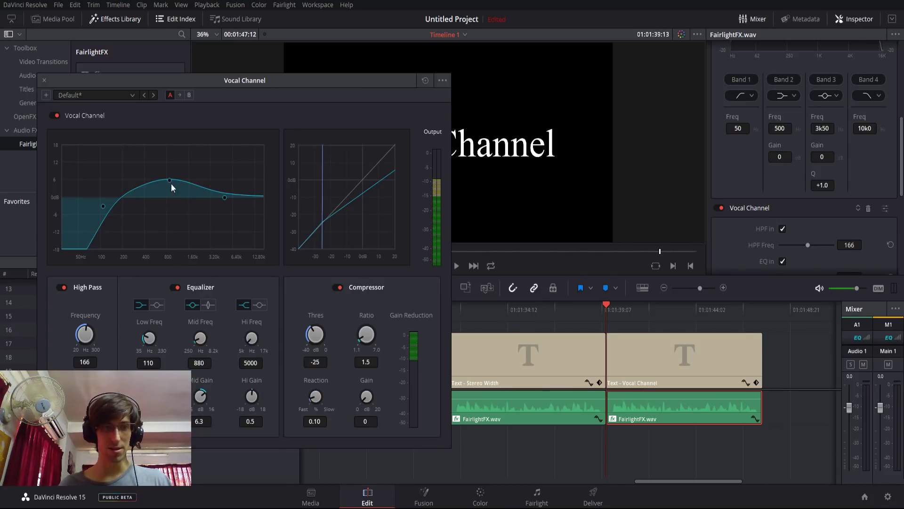
mouse_move(199, 333)
mouse_down()
mouse_move(213, 319)
mouse_move(199, 331)
mouse_up()
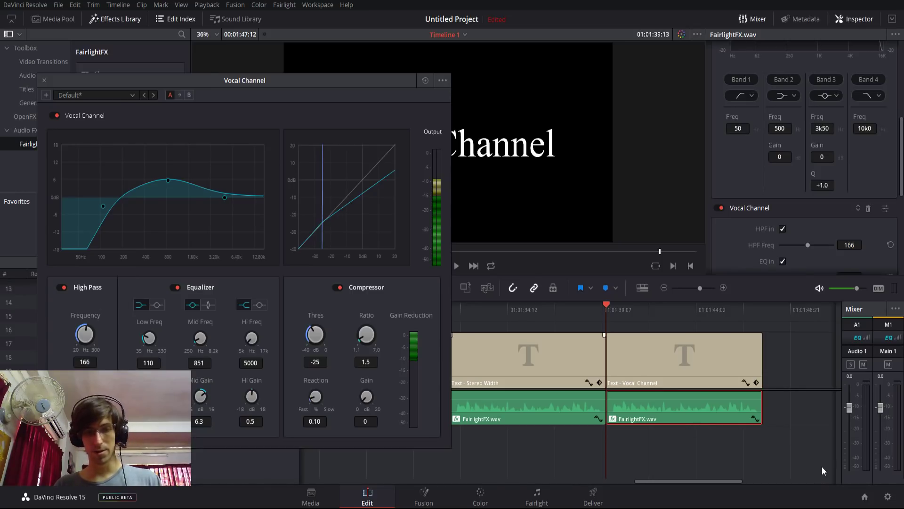
Play the Vocal Channel clip through to its end and close the Vocal Channel controls
key(space)
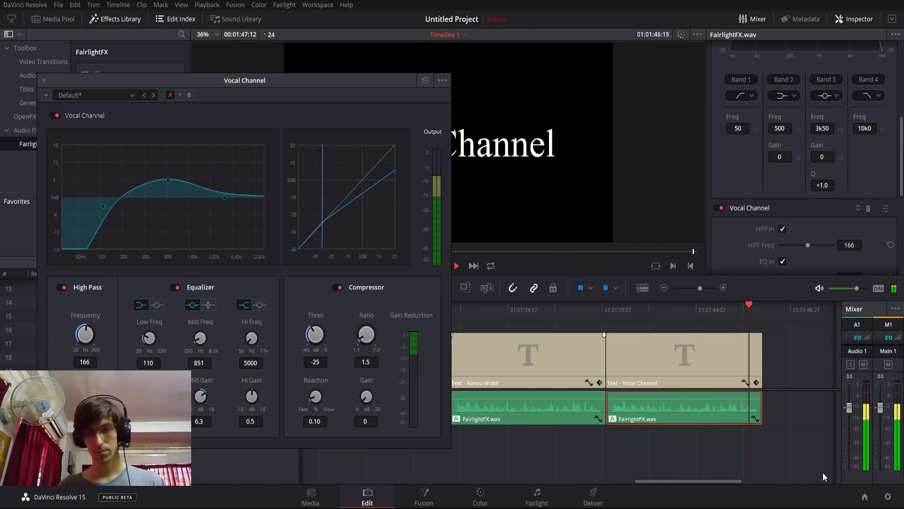
key(space)
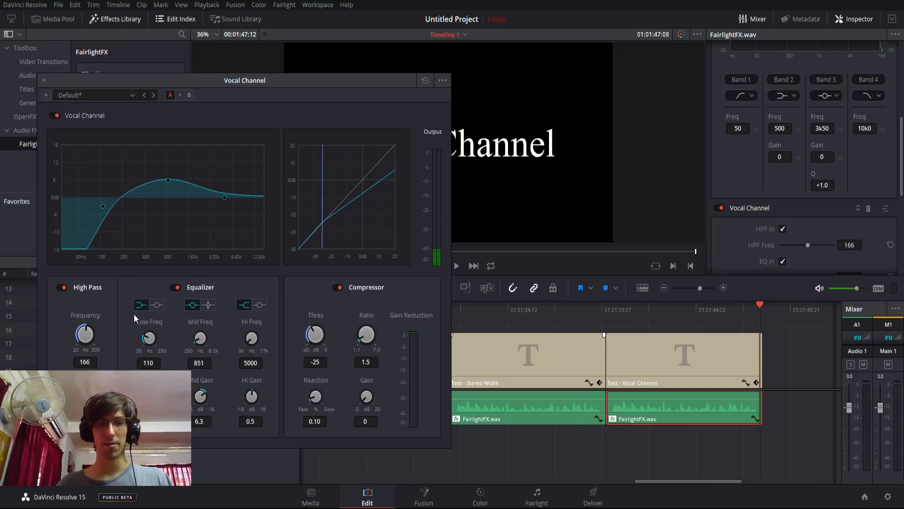
drag(690, 479, 354, 481)
drag(47, 80, 46, 79)
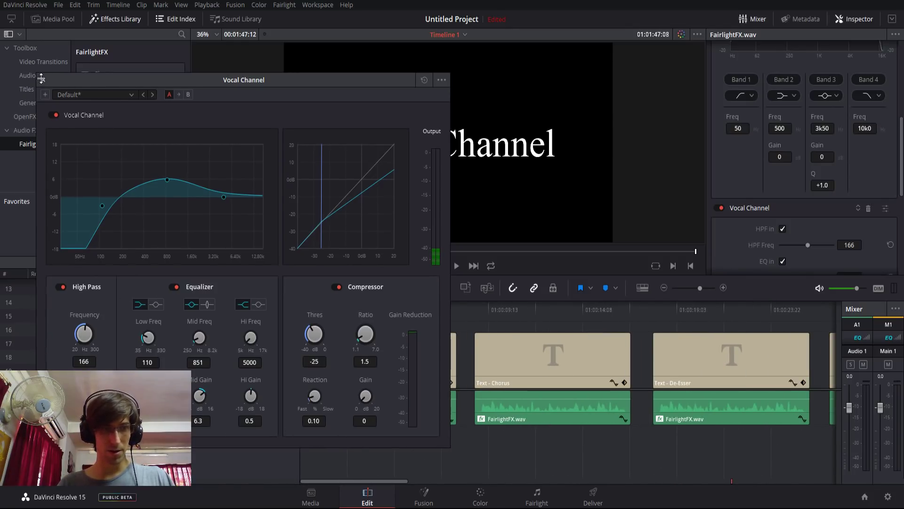
click(45, 79)
Return the playhead to the start of the timeline and play the unprocessed Original clip through
key(Home)
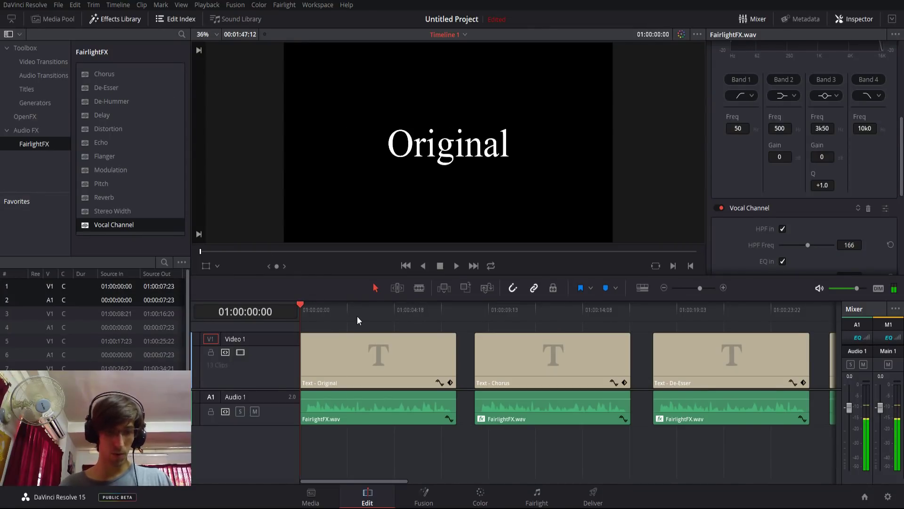
key(space)
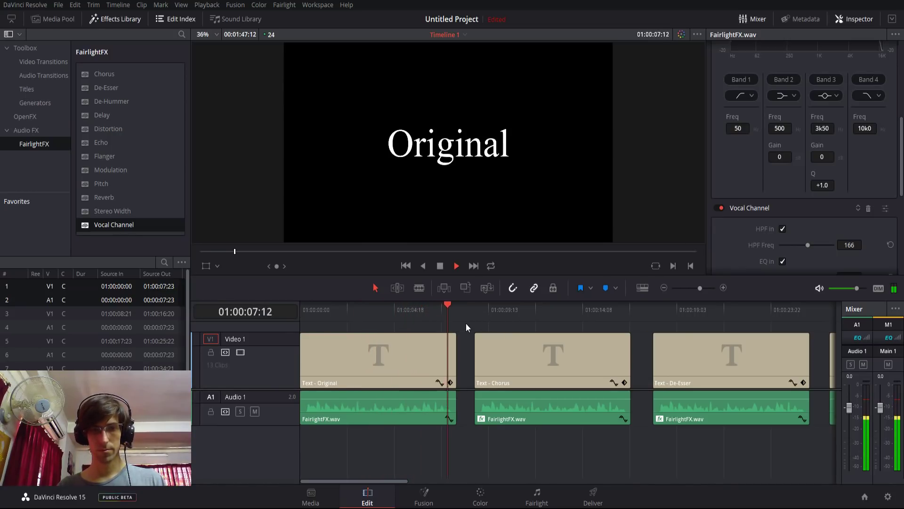
key(space)
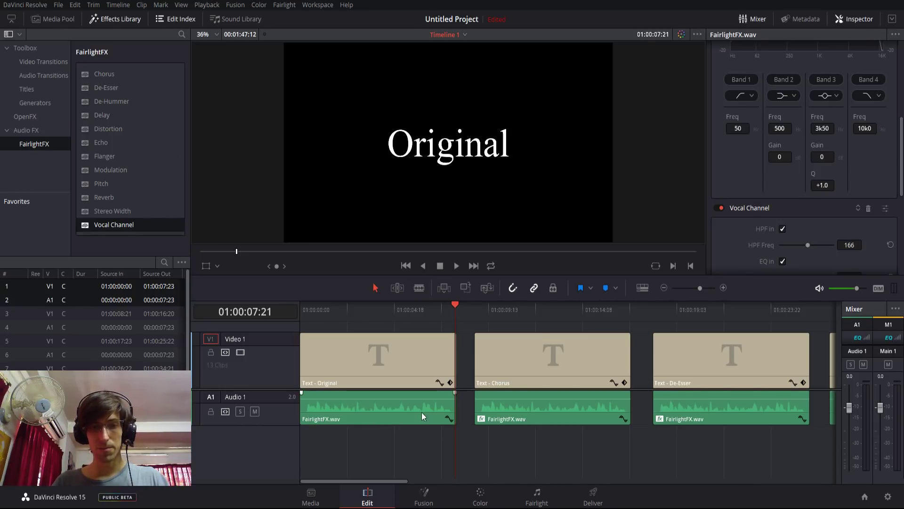
Select the Chorus audio clip, bring its Chorus effect controls into full view to review them, and close them
click(512, 421)
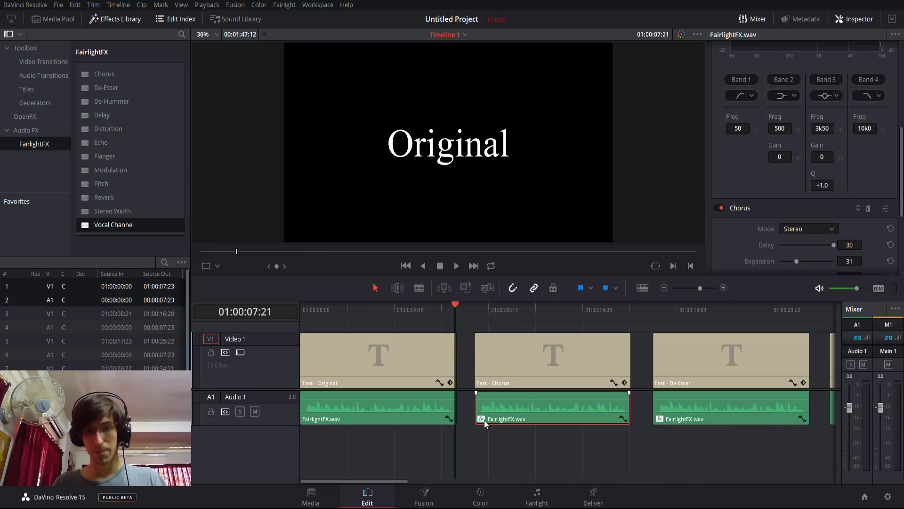
scroll(730, 234, down, 1)
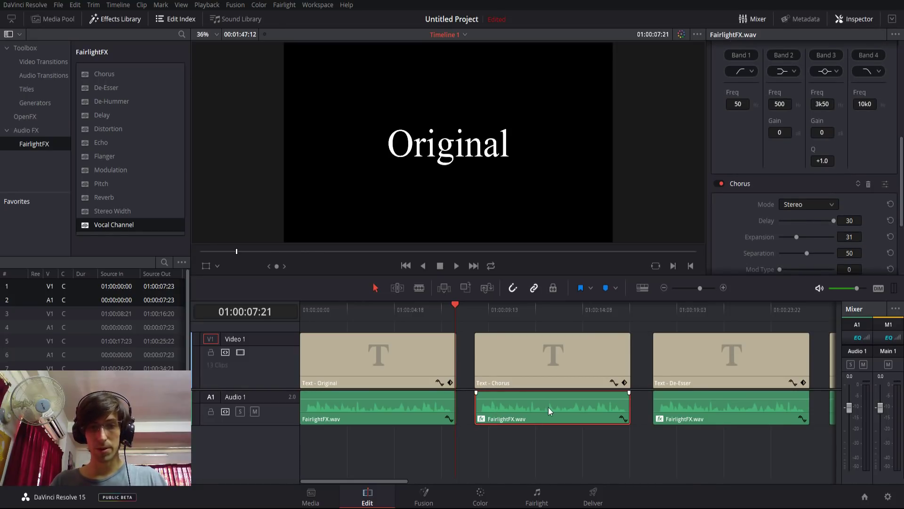
scroll(777, 142, down, 1)
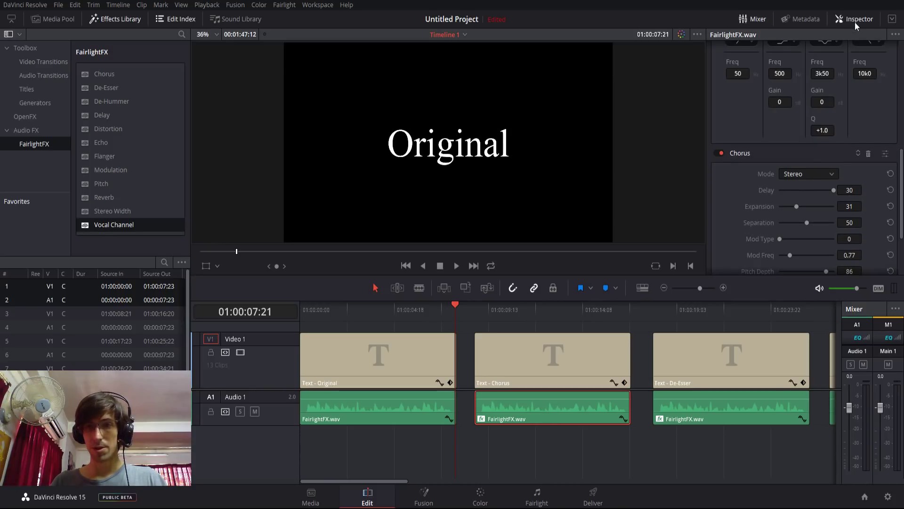
scroll(854, 94, down, 1)
scroll(800, 94, down, 1)
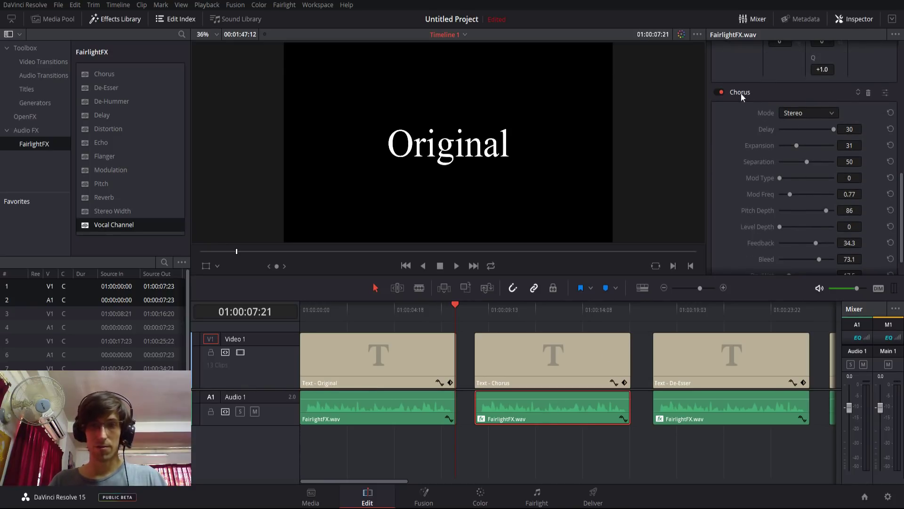
click(885, 93)
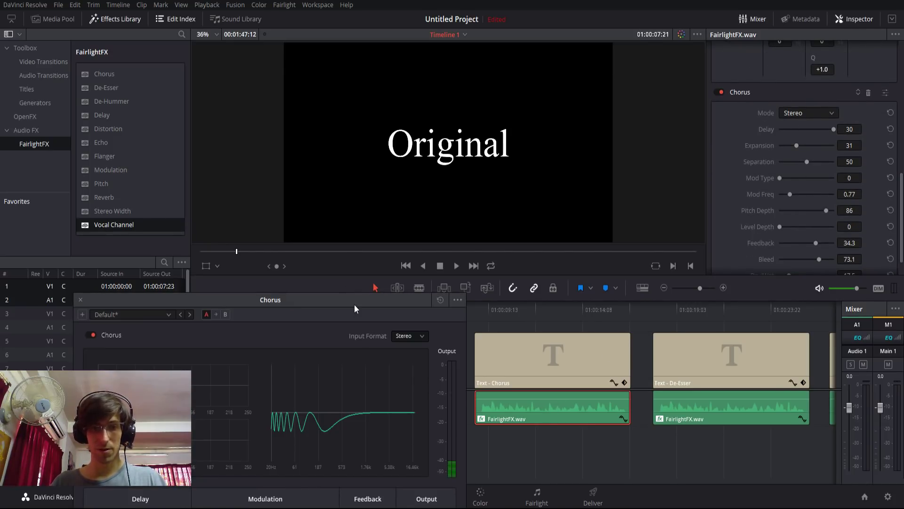
drag(354, 304, 473, 91)
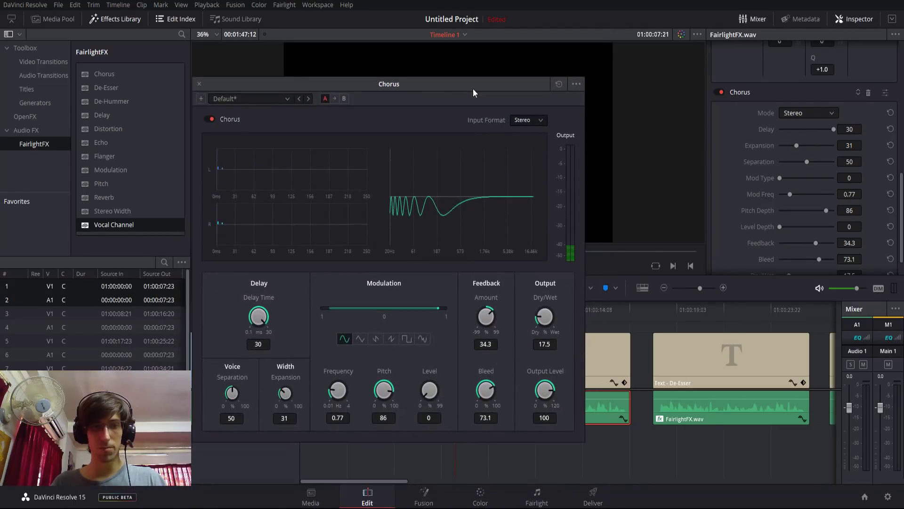
click(199, 83)
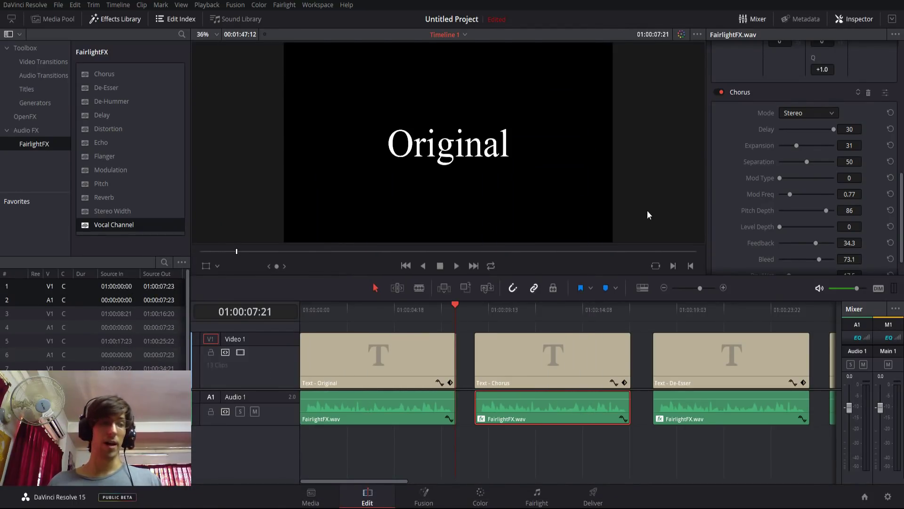